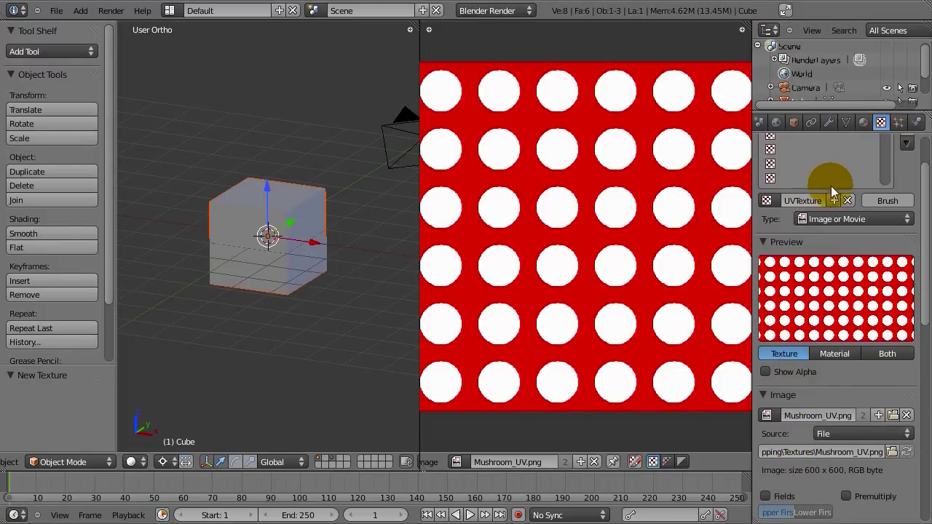
{"action": "scroll", "coordinate": [831, 186], "scroll_direction": "up", "scroll_amount": 3}
Turn on Environment Lighting in the World settings and test-render the cube
{"action": "left_click", "coordinate": [776, 122]}
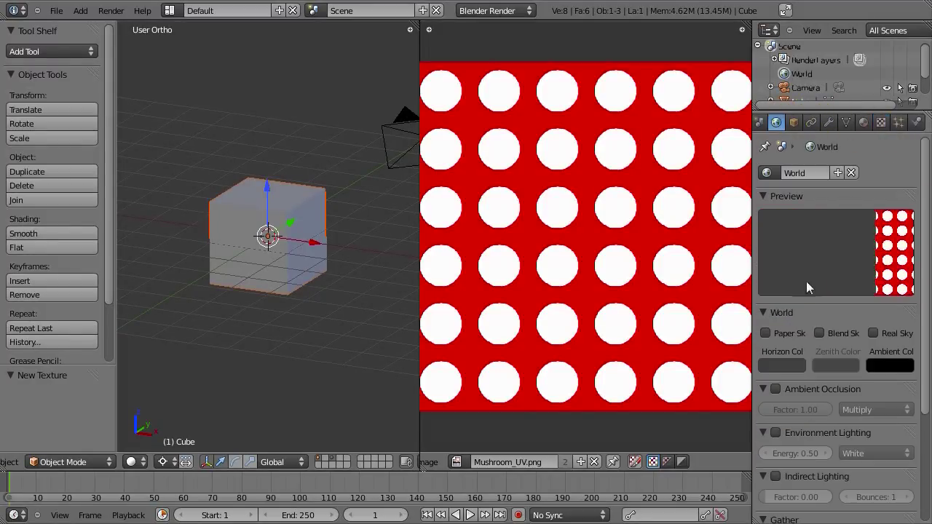
{"action": "left_click", "coordinate": [775, 432]}
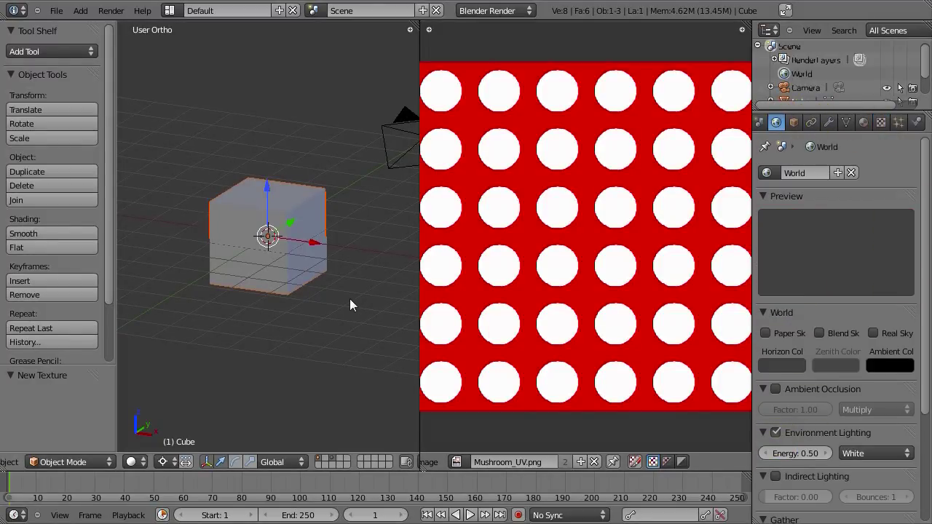
{"action": "key", "text": "F12"}
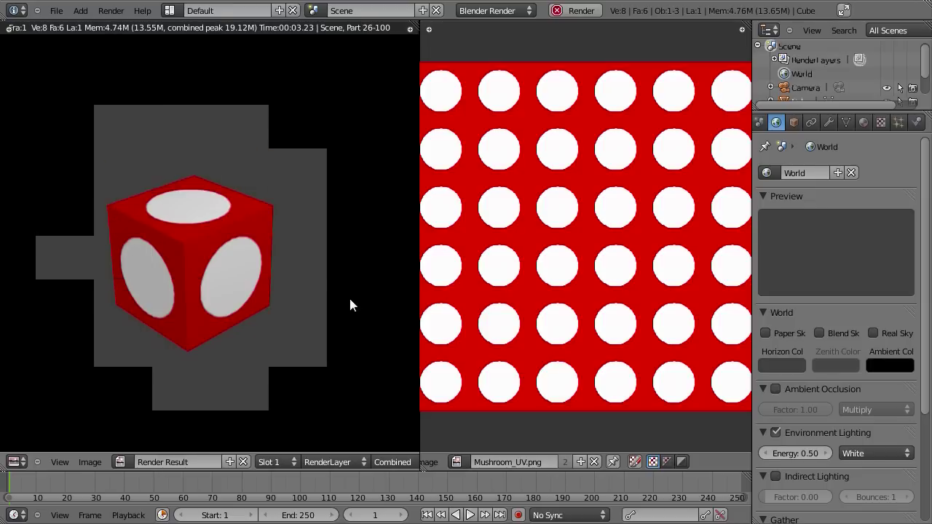
{"action": "key", "text": "Escape"}
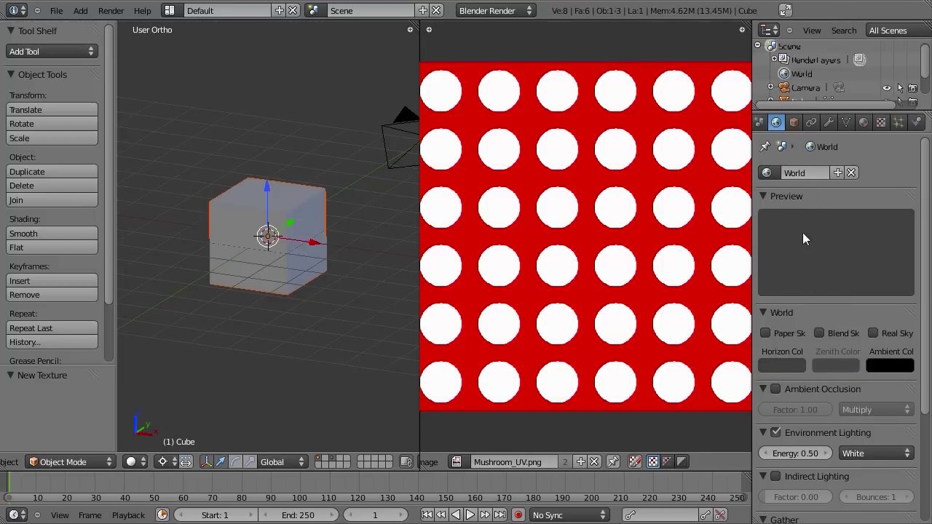
Set the horizon colour to black and render the cube again
{"action": "left_click", "coordinate": [781, 364]}
{"action": "left_click", "coordinate": [794, 279]}
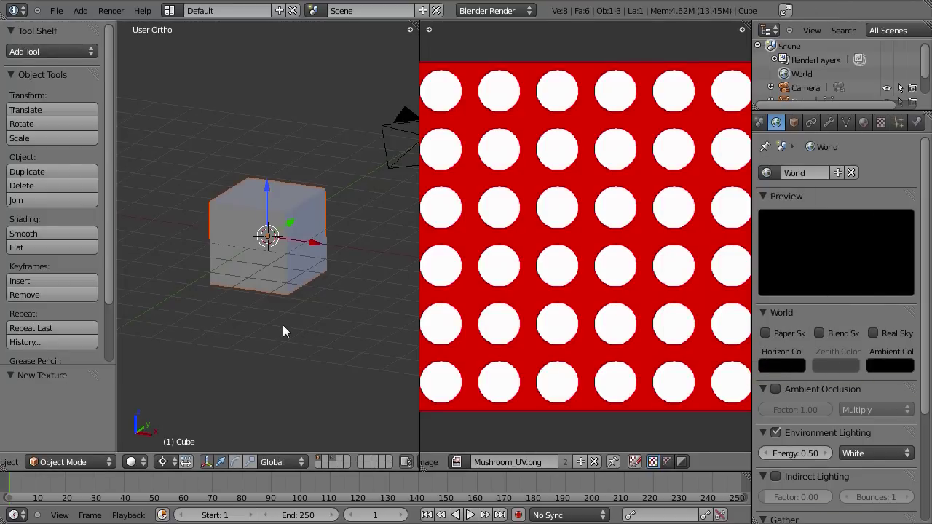
{"action": "key", "text": "F12"}
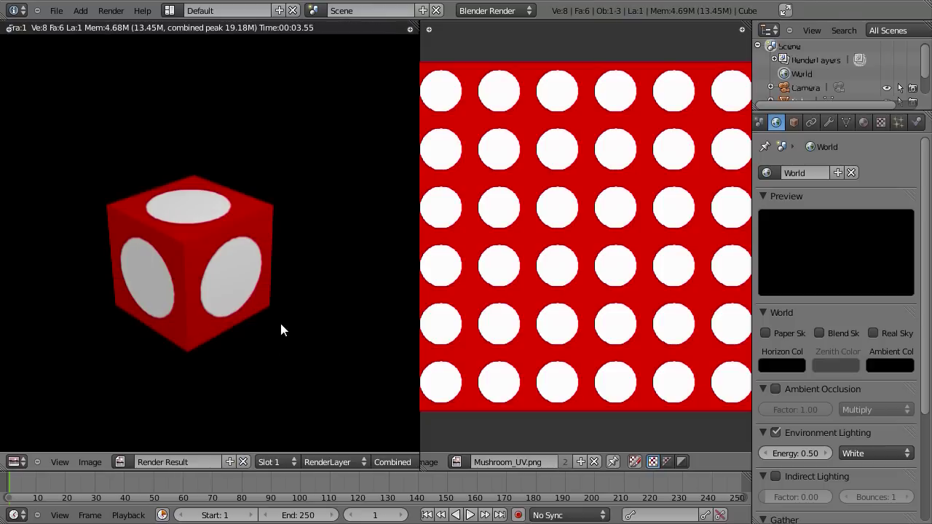
{"action": "key", "text": "Escape"}
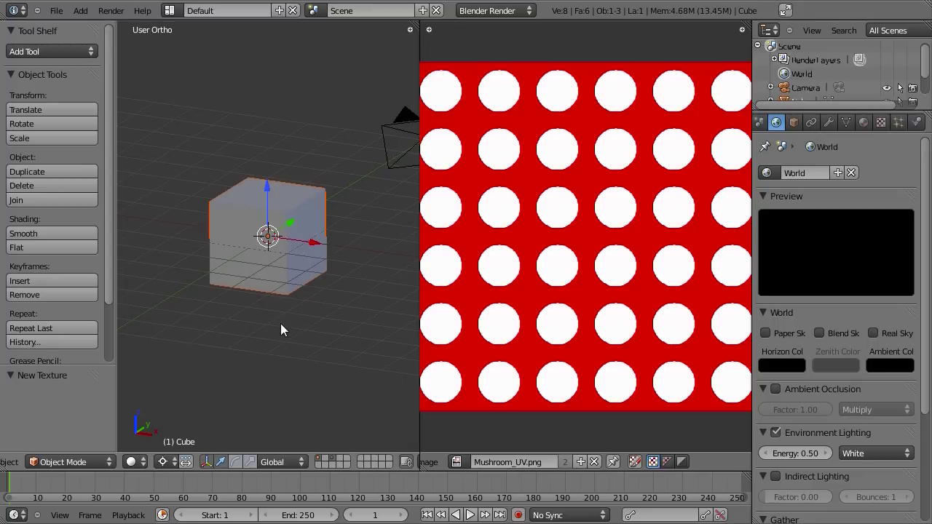
Save the blend file over itself and merge the texture image area into the 3D view
{"action": "key", "text": "ctrl+s"}
{"action": "left_click", "coordinate": [280, 324]}
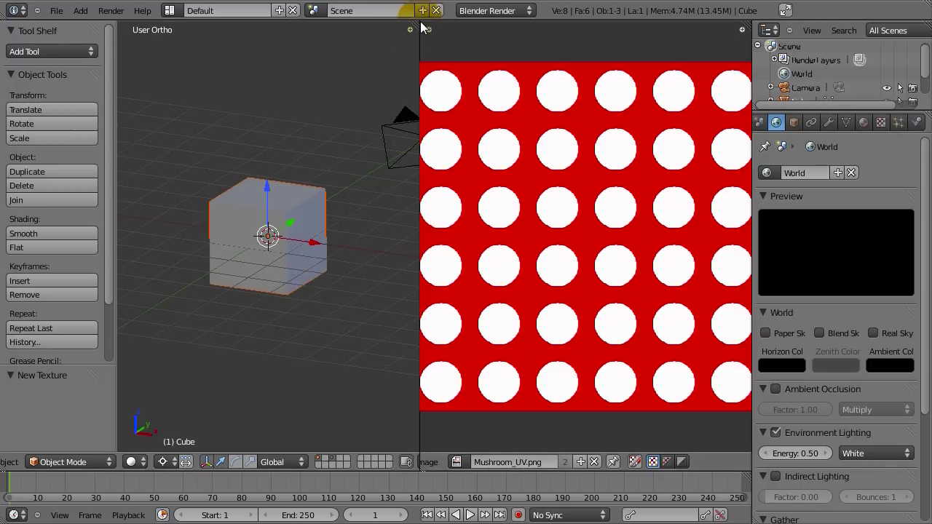
{"action": "left_click_drag", "start_coordinate": [421, 27], "coordinate": [553, 40]}
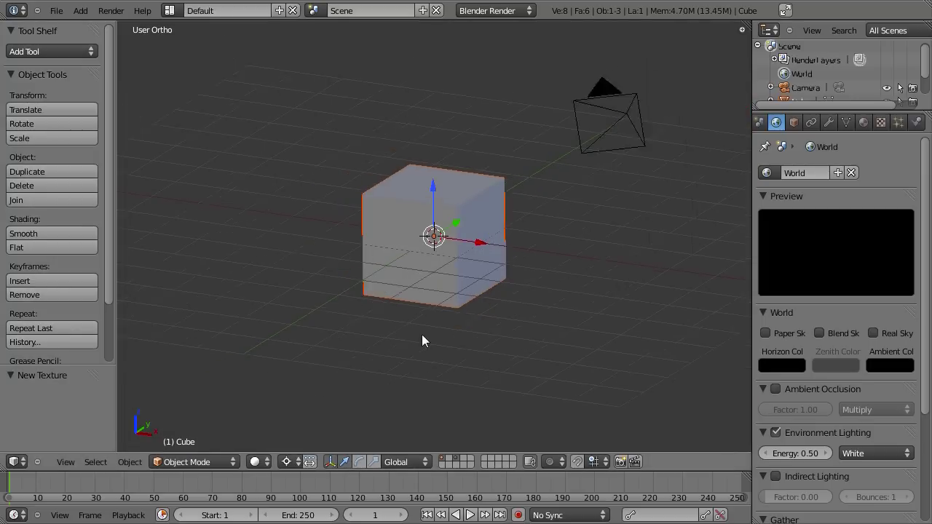
Move the cube 4 units along the X axis to X = -4
{"action": "scroll", "coordinate": [437, 337], "scroll_direction": "up", "scroll_amount": 2}
{"action": "scroll", "coordinate": [469, 337], "scroll_direction": "down", "scroll_amount": 4}
{"action": "key", "text": "g"}
{"action": "key", "text": "x"}
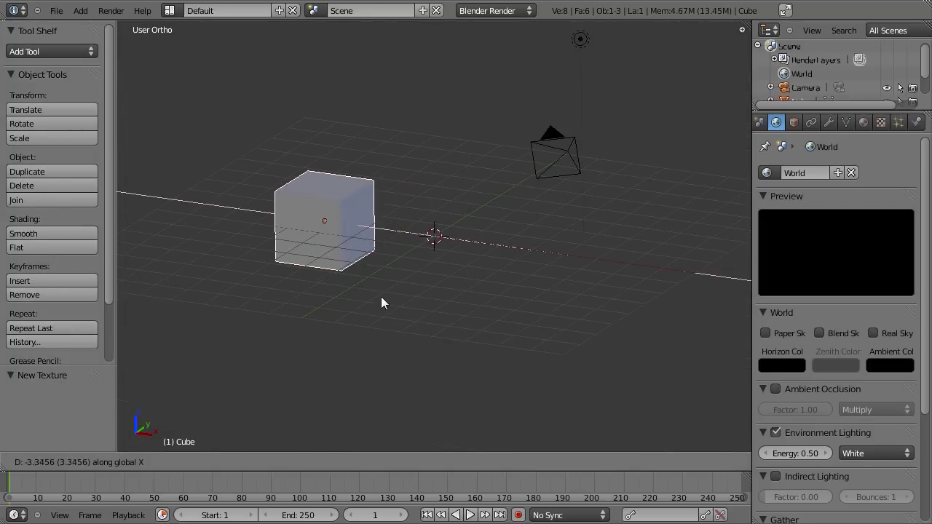
{"action": "left_click", "coordinate": [381, 297]}
Bring up the Add menu's list of Mesh shapes
{"action": "scroll", "coordinate": [459, 321], "scroll_direction": "up", "scroll_amount": 4}
{"action": "key", "text": "shift+a"}
{"action": "mouse_move", "coordinate": [459, 322]}
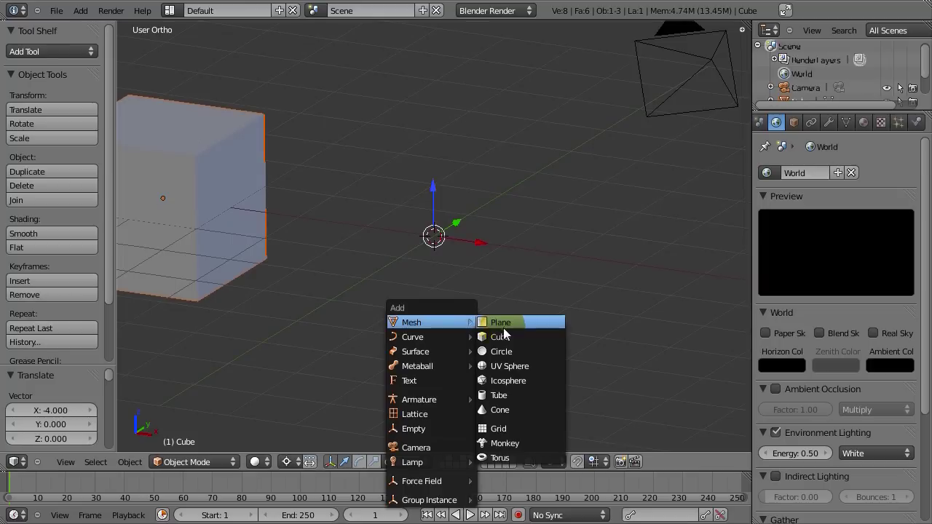
{"action": "key", "text": "shift+a"}
{"action": "mouse_move", "coordinate": [358, 274]}
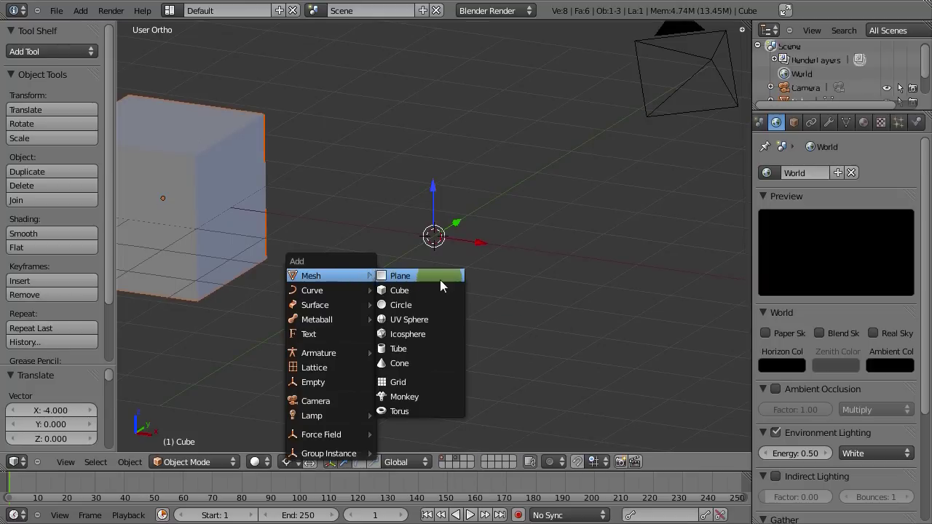
Add a UV sphere with 12 segments and 12 rings
{"action": "left_click", "coordinate": [414, 322]}
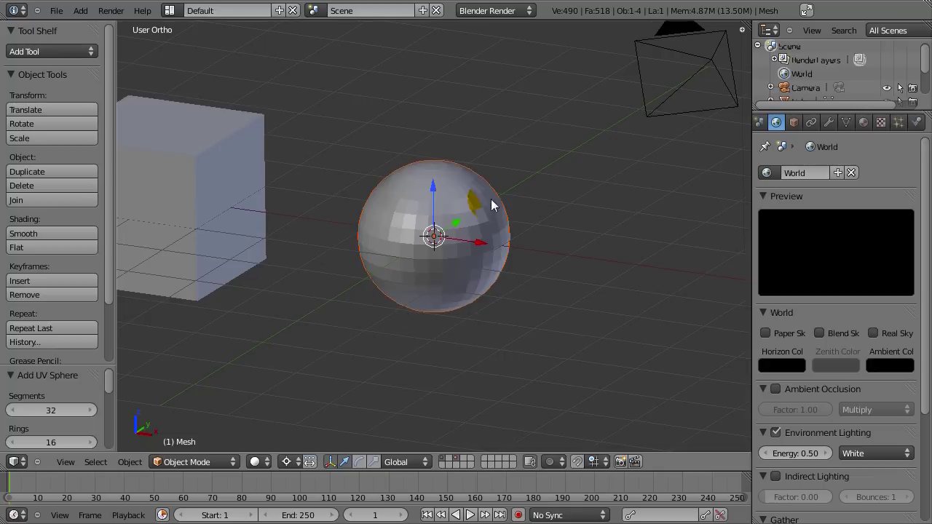
{"action": "left_click", "coordinate": [49, 412]}
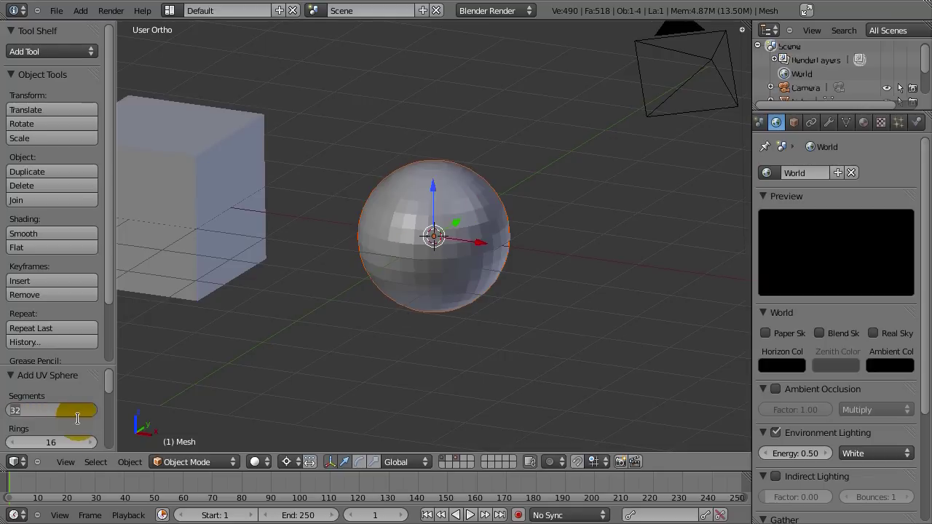
{"action": "type", "text": "12"}
{"action": "key", "text": "Tab"}
{"action": "type", "text": "1"}
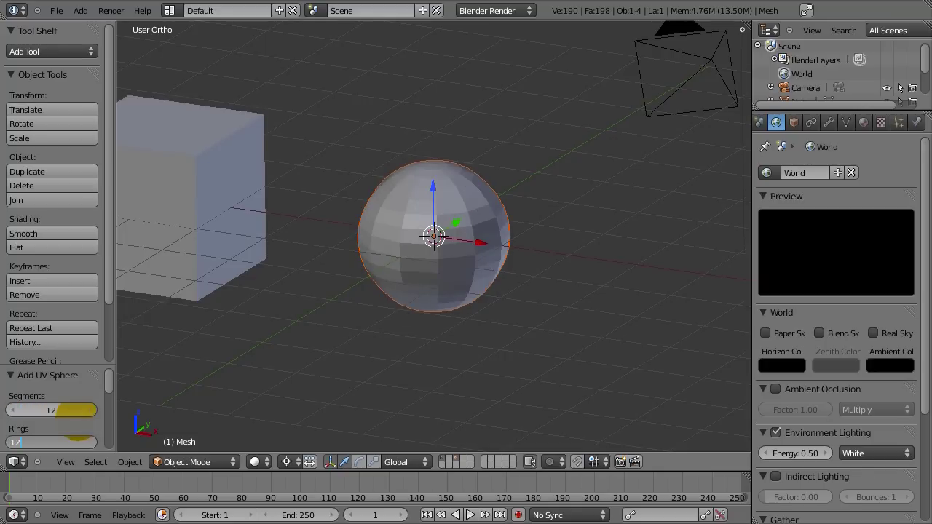
{"action": "type", "text": "2"}
{"action": "key", "text": "Return"}
Delete the 12-segment sphere
{"action": "key", "text": "Tab"}
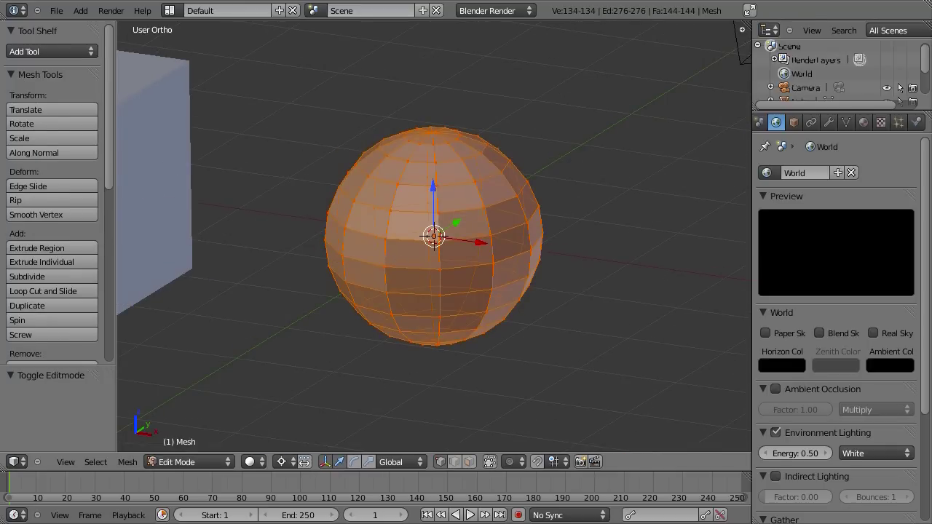
{"action": "key", "text": "Tab"}
{"action": "key", "text": "x"}
{"action": "left_click", "coordinate": [399, 262]}
Add a new UV sphere with 8 segments and 8 rings
{"action": "key", "text": "shift+a"}
{"action": "mouse_move", "coordinate": [399, 262]}
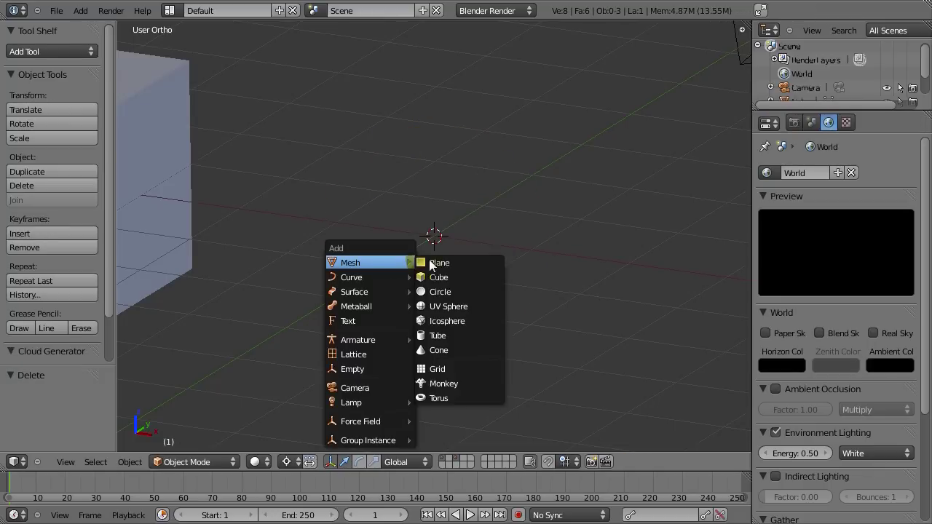
{"action": "left_click", "coordinate": [448, 307]}
{"action": "left_click", "coordinate": [68, 413]}
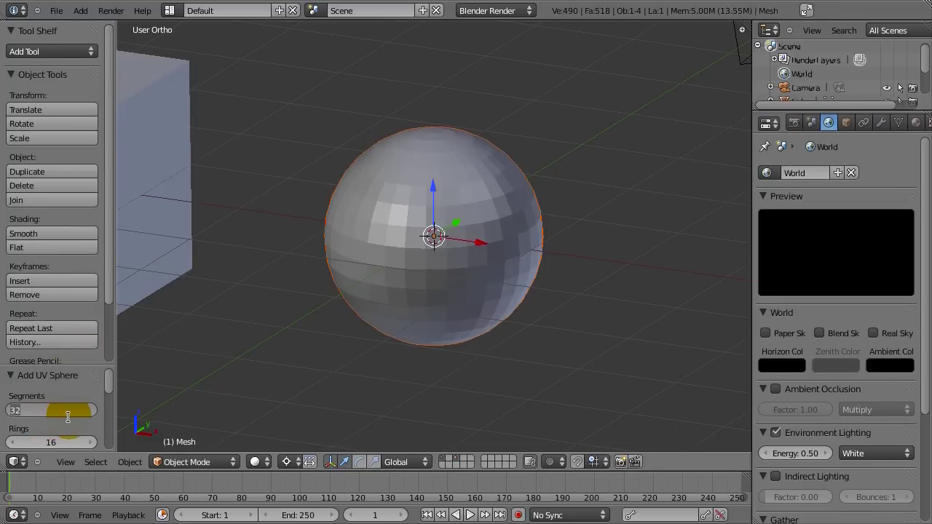
{"action": "type", "text": "8"}
{"action": "key", "text": "Tab"}
{"action": "type", "text": "8"}
{"action": "key", "text": "Return"}
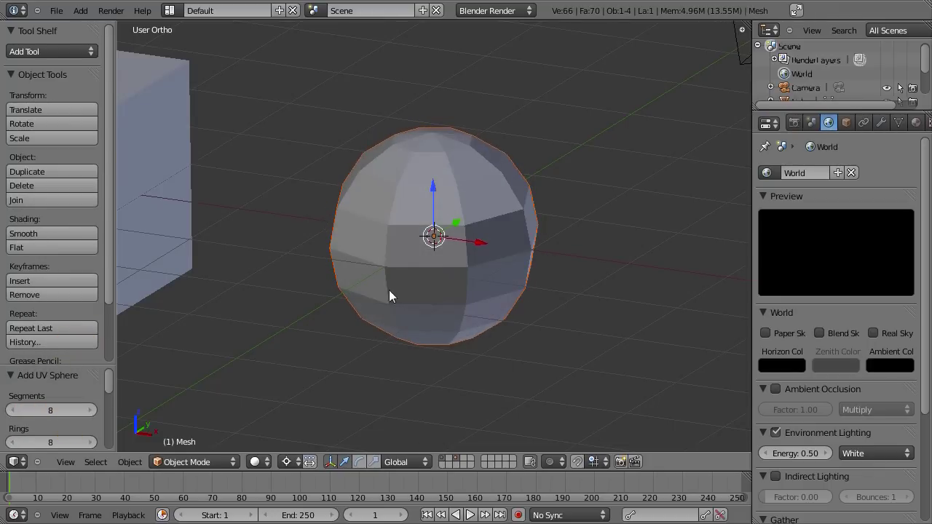
Deselect all the sphere's vertices in Edit Mode, return to Object Mode, and leave full-screen
{"action": "scroll", "coordinate": [394, 328], "scroll_direction": "down", "scroll_amount": 3}
{"action": "key", "text": "KP_1"}
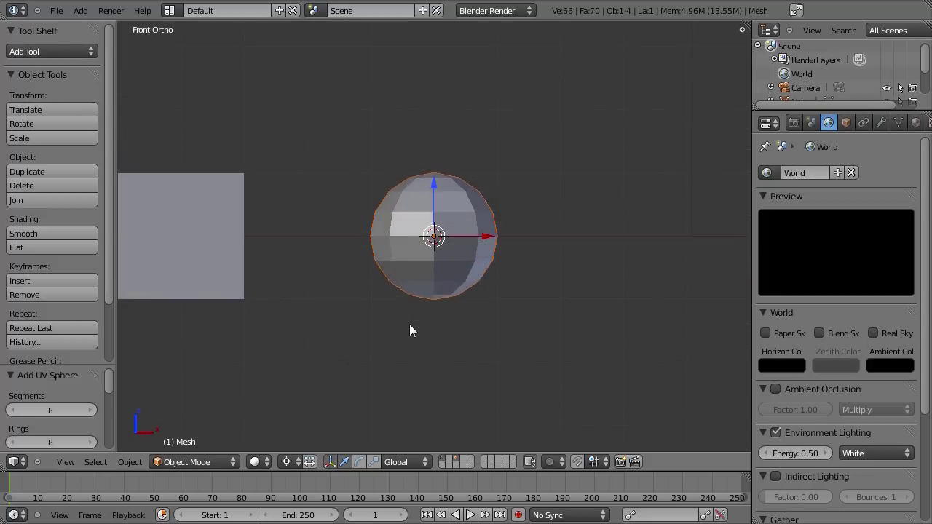
{"action": "scroll", "coordinate": [436, 302], "scroll_direction": "up", "scroll_amount": 3}
{"action": "scroll", "coordinate": [446, 301], "scroll_direction": "up", "scroll_amount": 1}
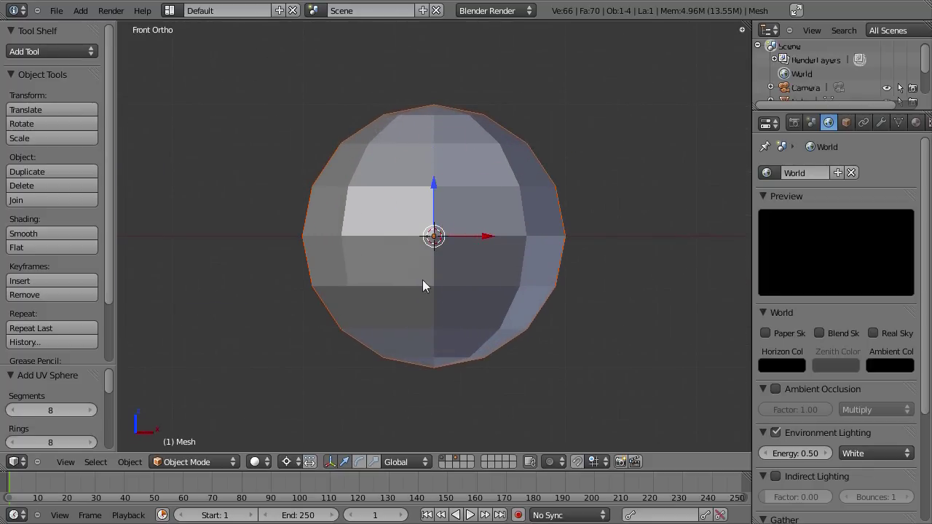
{"action": "middle_click_drag", "start_coordinate": [485, 189], "coordinate": [506, 263]}
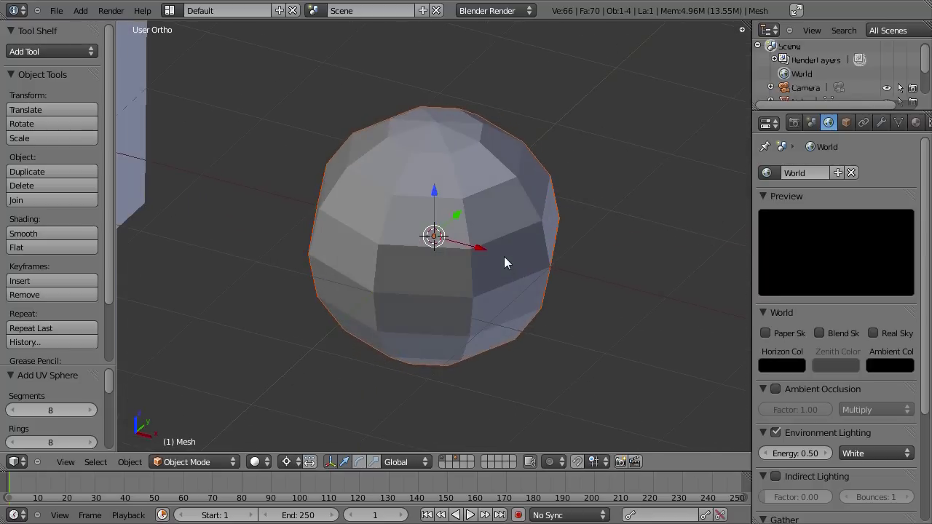
{"action": "key", "text": "Tab"}
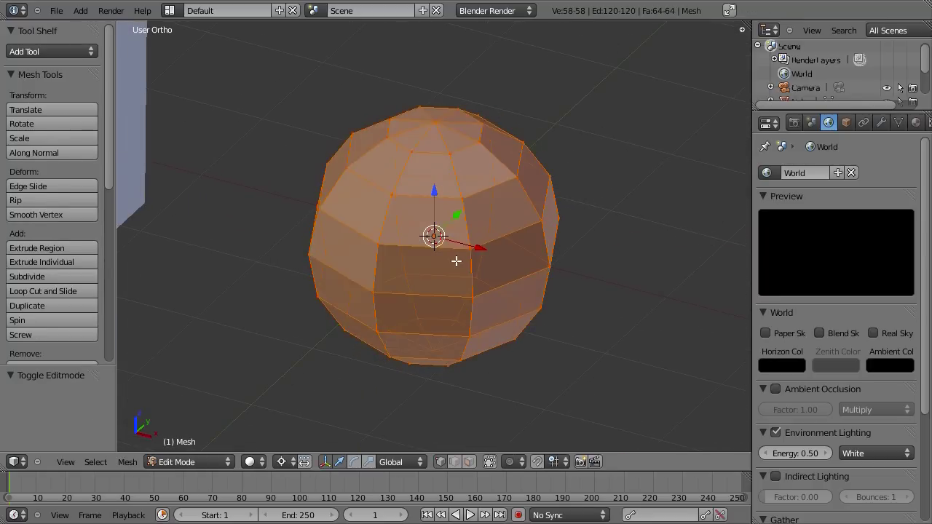
{"action": "scroll", "coordinate": [482, 257], "scroll_direction": "up", "scroll_amount": 1}
{"action": "key", "text": "a"}
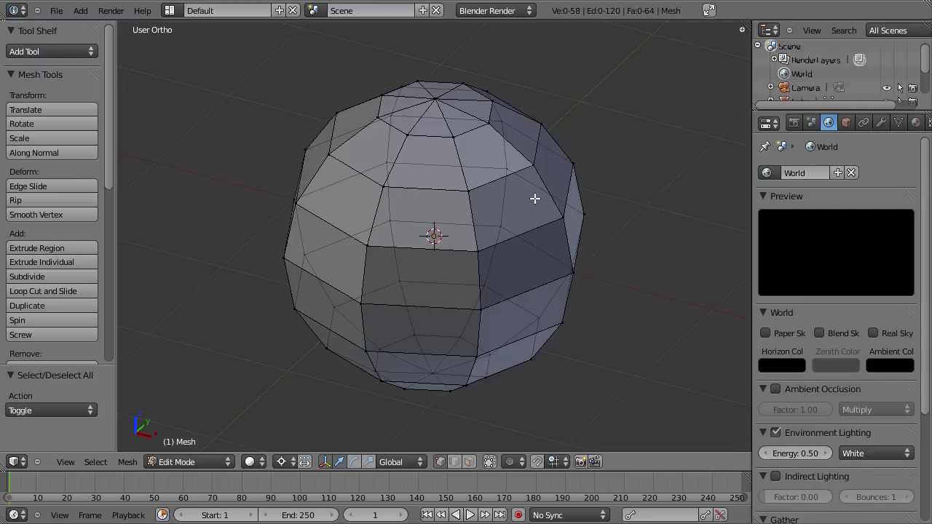
{"action": "key", "text": "Tab"}
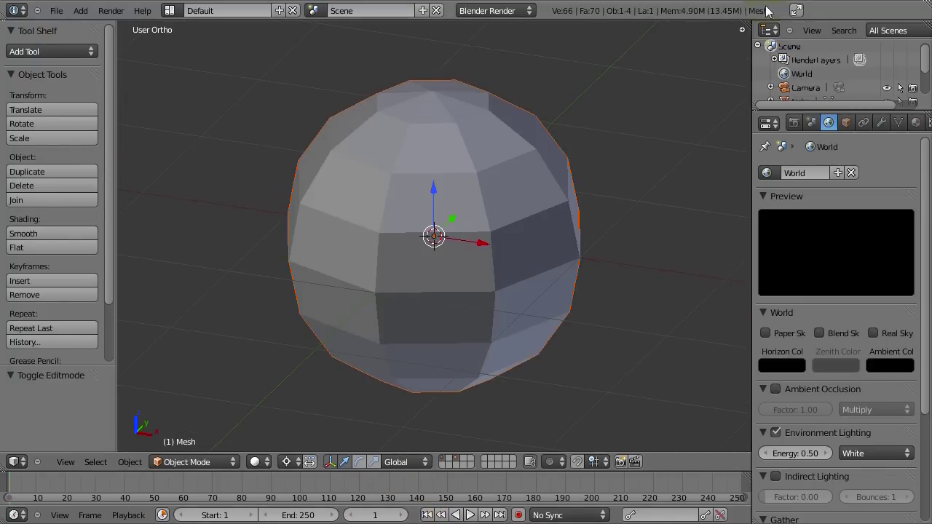
{"action": "left_click", "coordinate": [796, 10]}
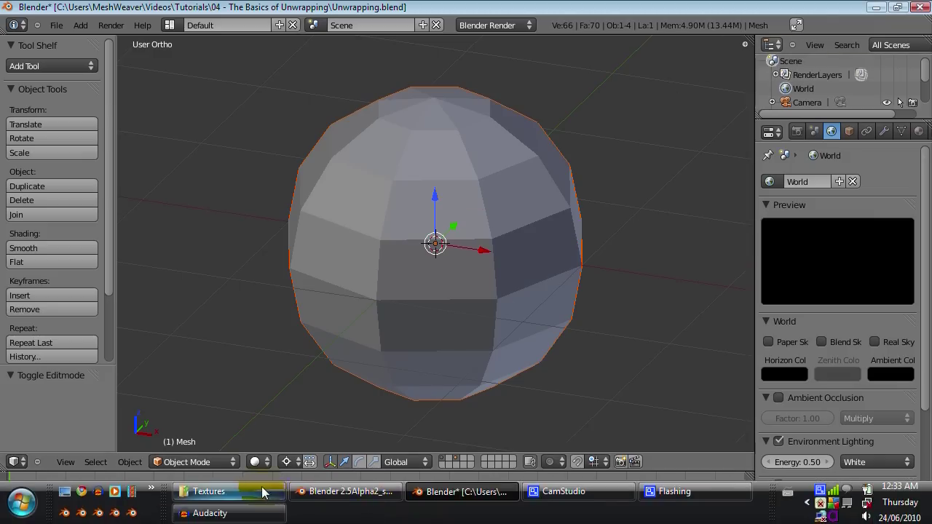
Preview BilliardBall.png from the Textures folder in Photo Gallery, then return to Blender
{"action": "left_click", "coordinate": [210, 491]}
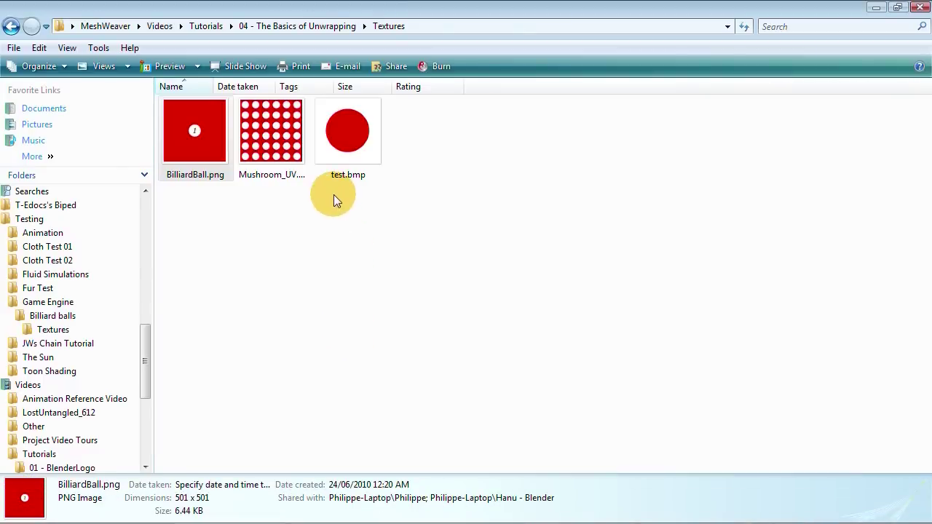
{"action": "double_click", "coordinate": [207, 162]}
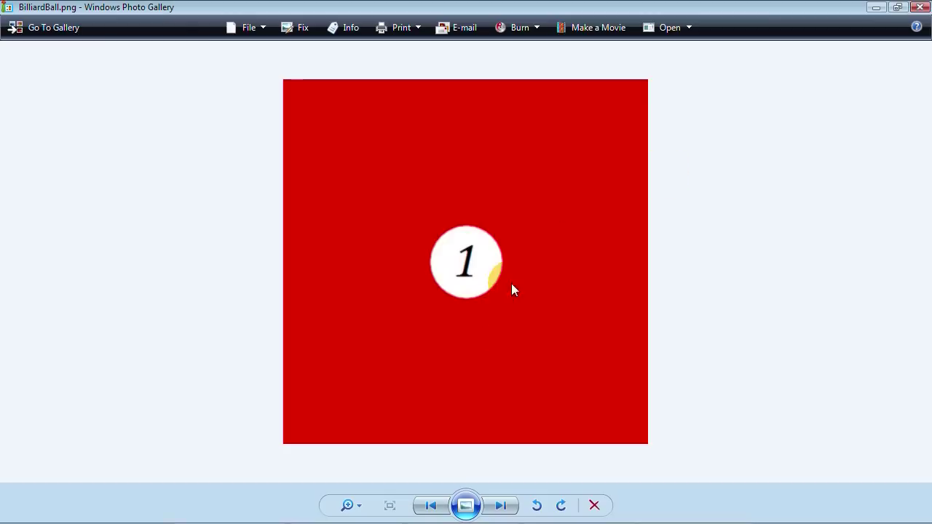
{"action": "left_click", "coordinate": [920, 7]}
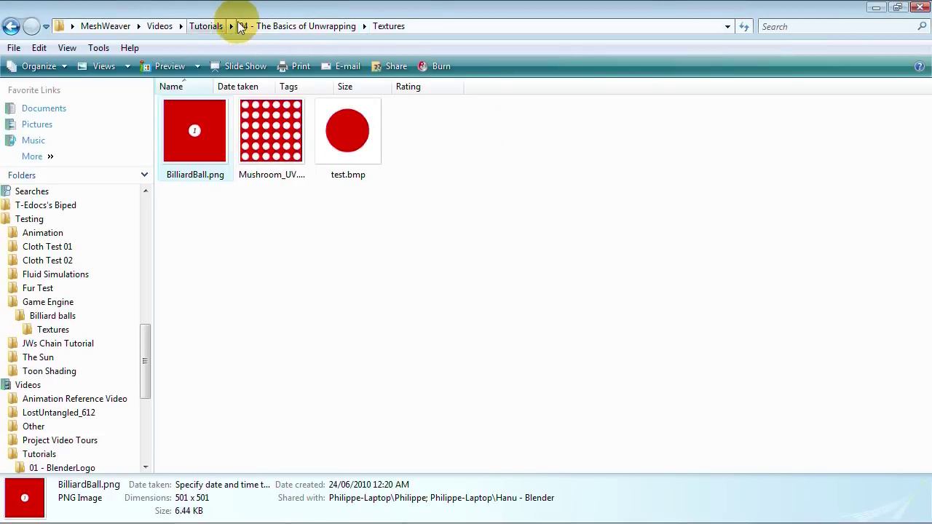
{"action": "mouse_move", "coordinate": [311, 519]}
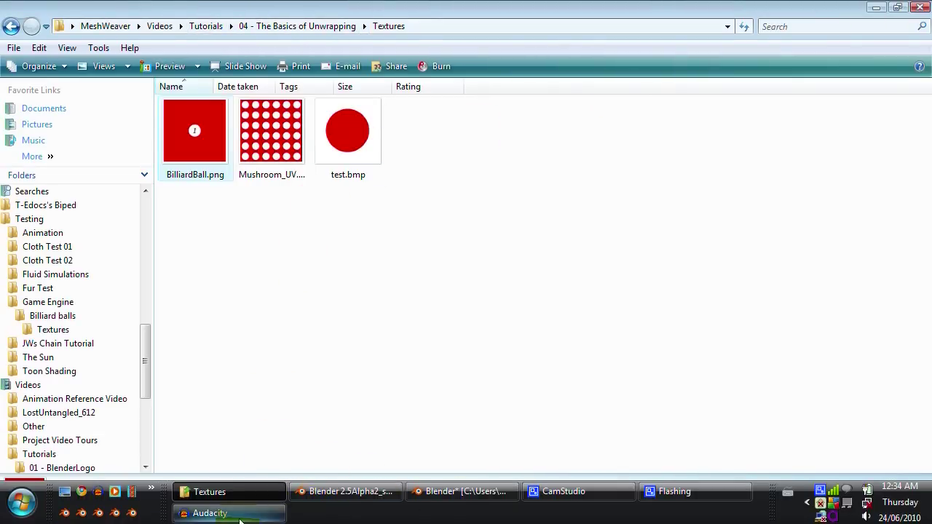
{"action": "left_click", "coordinate": [449, 491]}
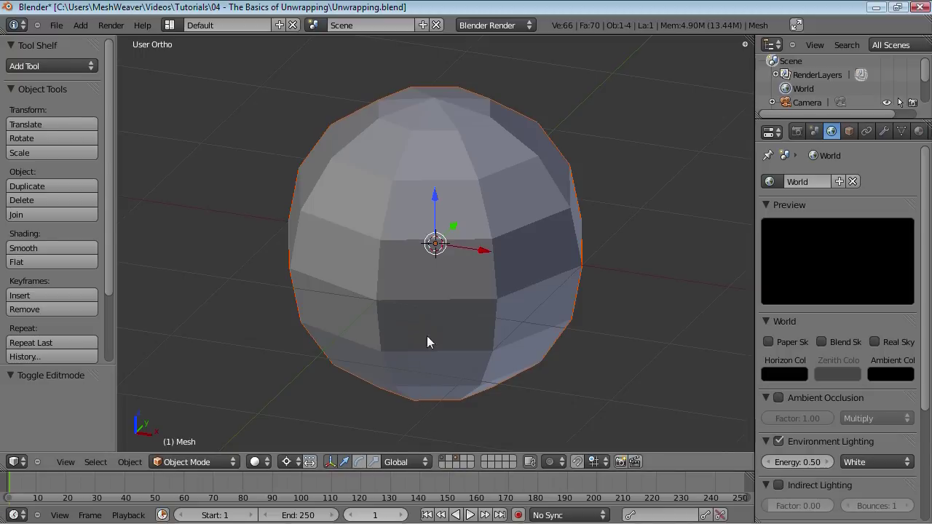
In Edit Mode, select the sphere's upper horizontal edge loop and mark it as a seam
{"action": "key", "text": "Tab"}
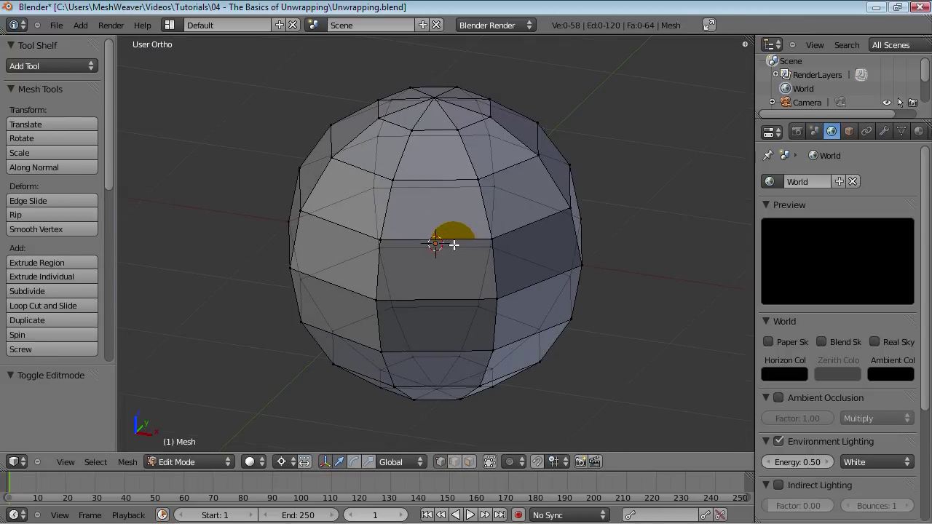
{"action": "key", "text": "a"}
{"action": "right_click", "coordinate": [442, 179], "text": "alt"}
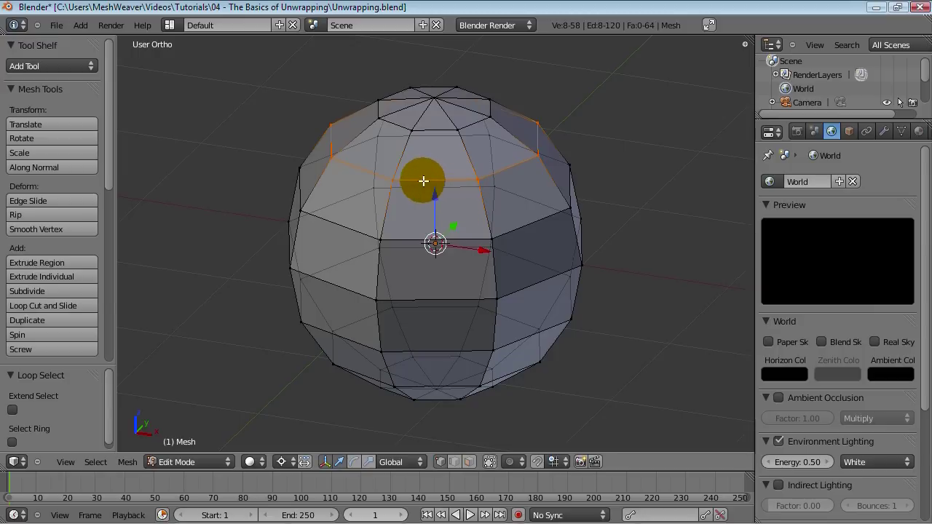
{"action": "right_click", "coordinate": [477, 202], "text": "alt"}
{"action": "right_click", "coordinate": [419, 179], "text": "alt"}
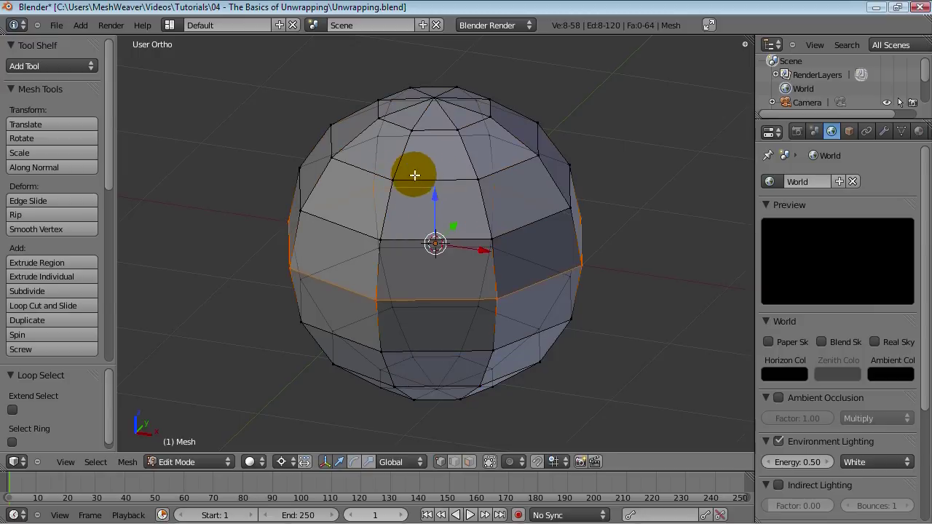
{"action": "right_click", "coordinate": [431, 181], "text": "alt"}
{"action": "key", "text": "ctrl+e"}
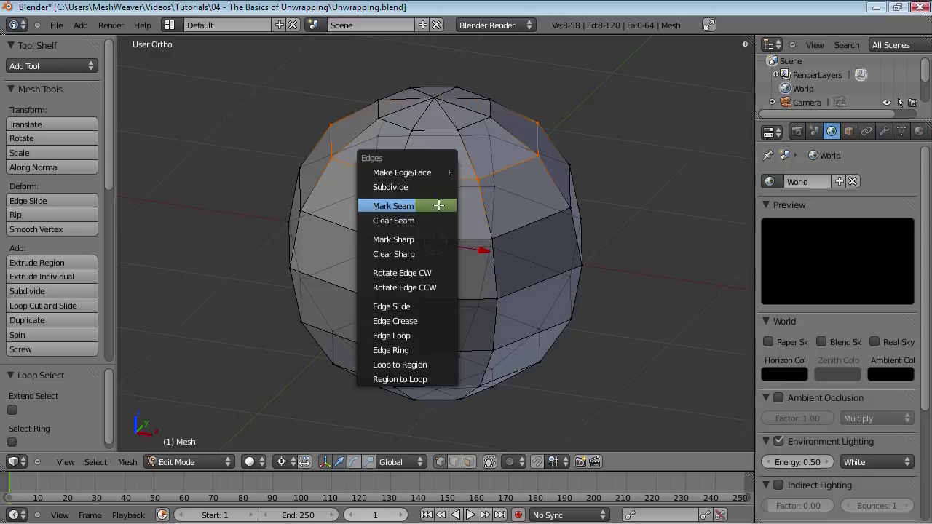
{"action": "left_click", "coordinate": [437, 205]}
{"action": "key", "text": "a"}
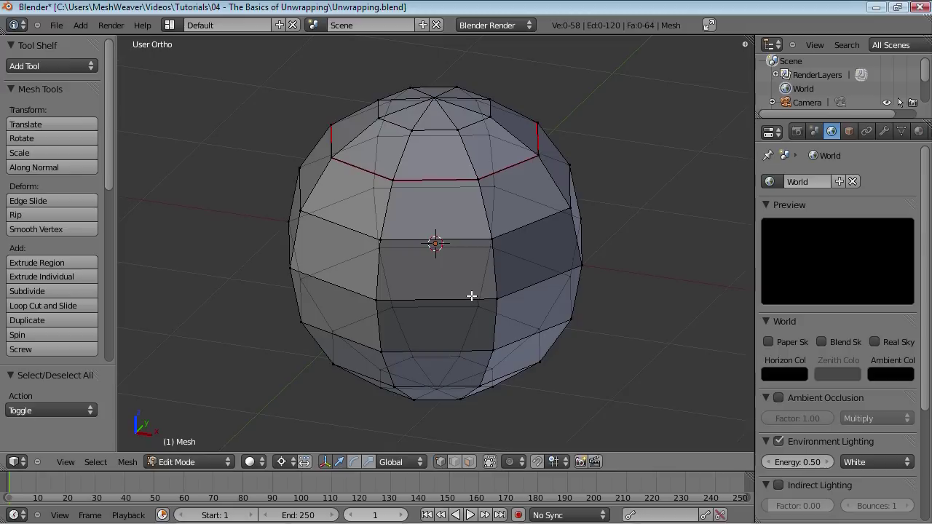
Select a vertical edge loop, trim its pole vertices, then deselect it
{"action": "right_click", "coordinate": [483, 211], "text": "alt"}
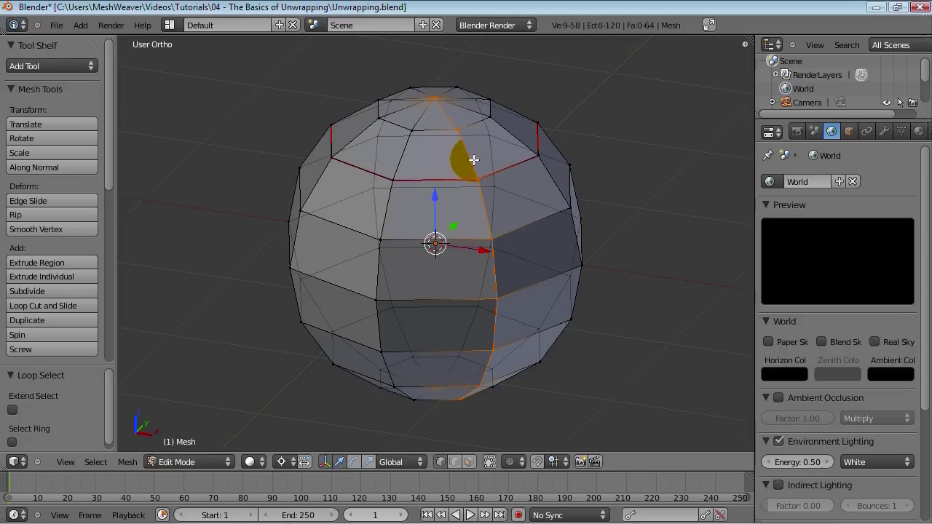
{"action": "right_click", "coordinate": [434, 99], "text": "shift"}
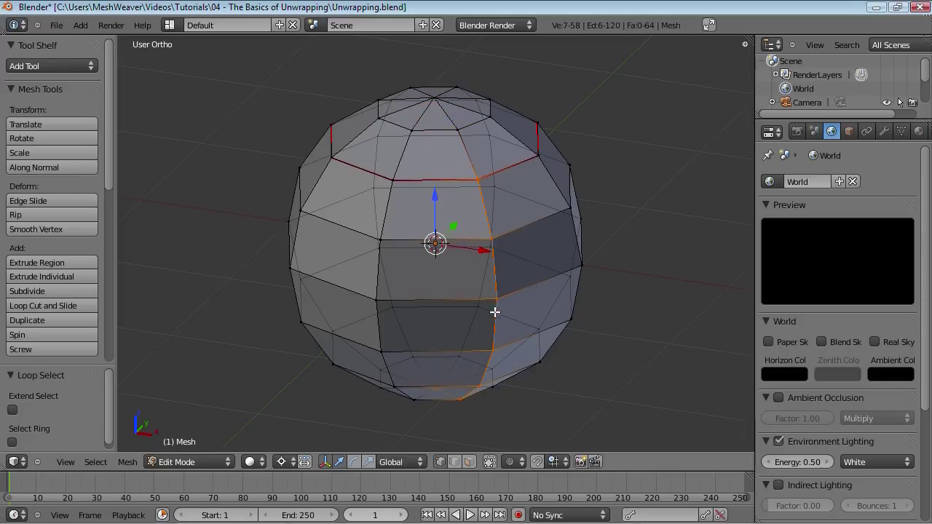
{"action": "right_click", "coordinate": [466, 381], "text": "shift"}
{"action": "right_click", "coordinate": [460, 394], "text": "shift"}
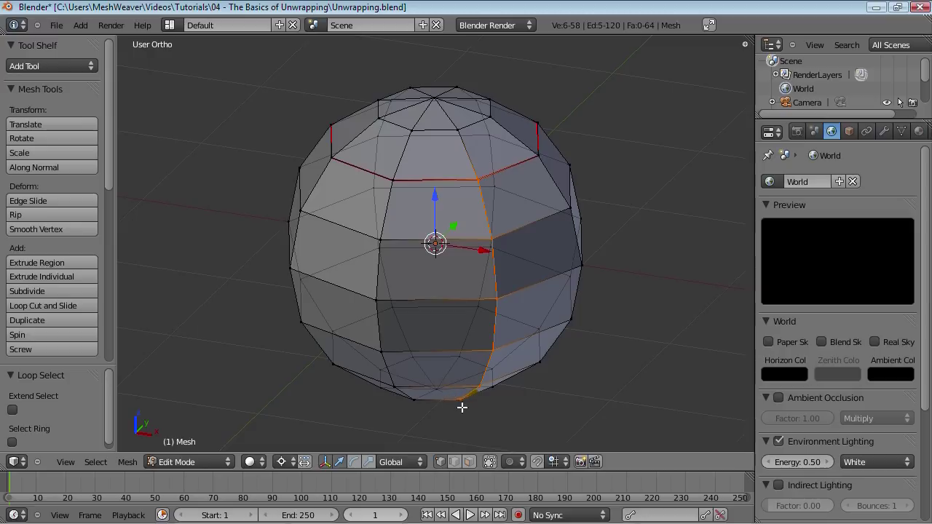
{"action": "key", "text": "a"}
Mark the sphere's lower horizontal edge loop as a seam
{"action": "middle_click_drag", "start_coordinate": [487, 326], "coordinate": [446, 247]}
{"action": "right_click", "coordinate": [445, 275], "text": "alt"}
{"action": "key", "text": "ctrl+e"}
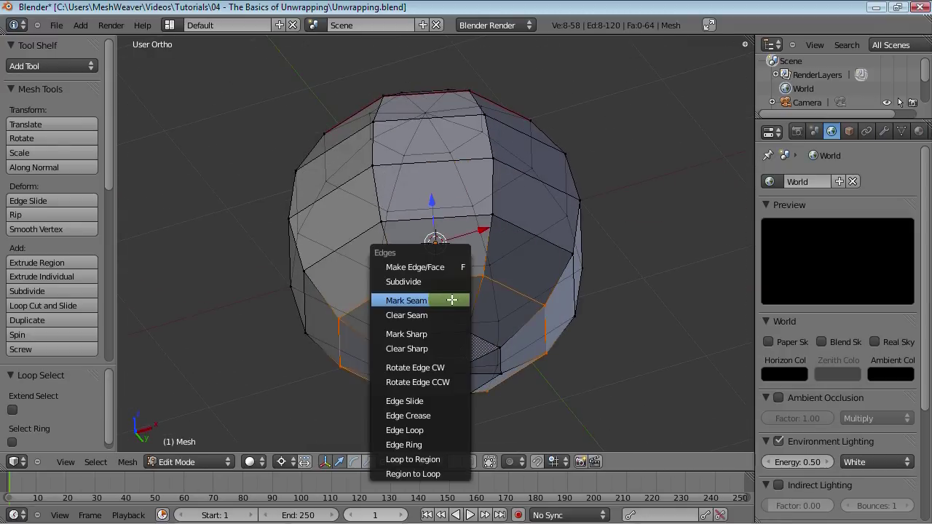
{"action": "left_click", "coordinate": [451, 300]}
{"action": "middle_click_drag", "start_coordinate": [443, 198], "coordinate": [450, 370]}
{"action": "key", "text": "a"}
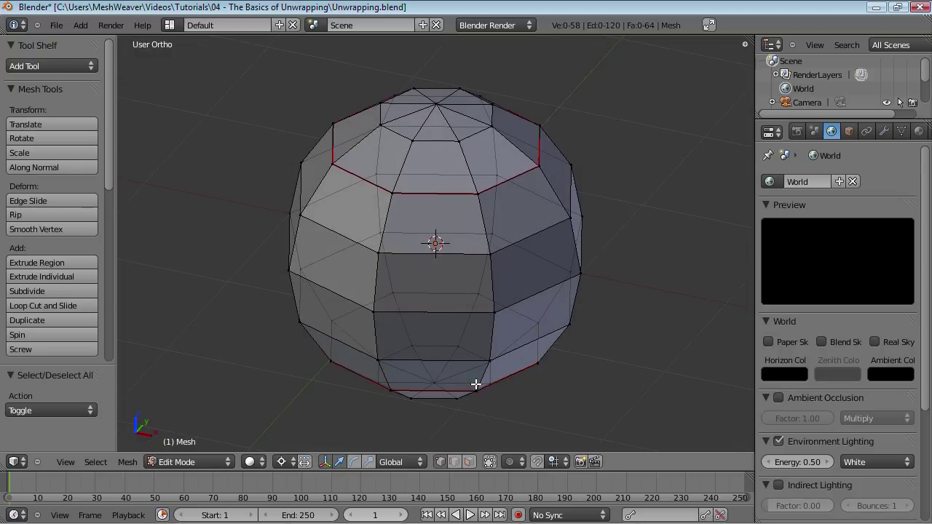
Mark the vertical edges between the upper and lower rings as a seam
{"action": "right_click", "coordinate": [447, 184], "text": "alt"}
{"action": "key", "text": "KP_7"}
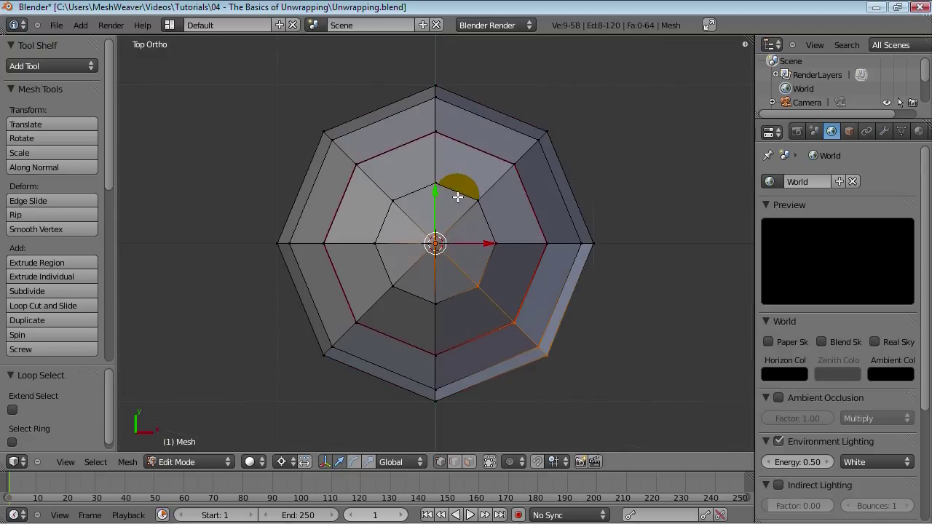
{"action": "right_click", "coordinate": [558, 291], "text": "alt"}
{"action": "key", "text": "KP_1"}
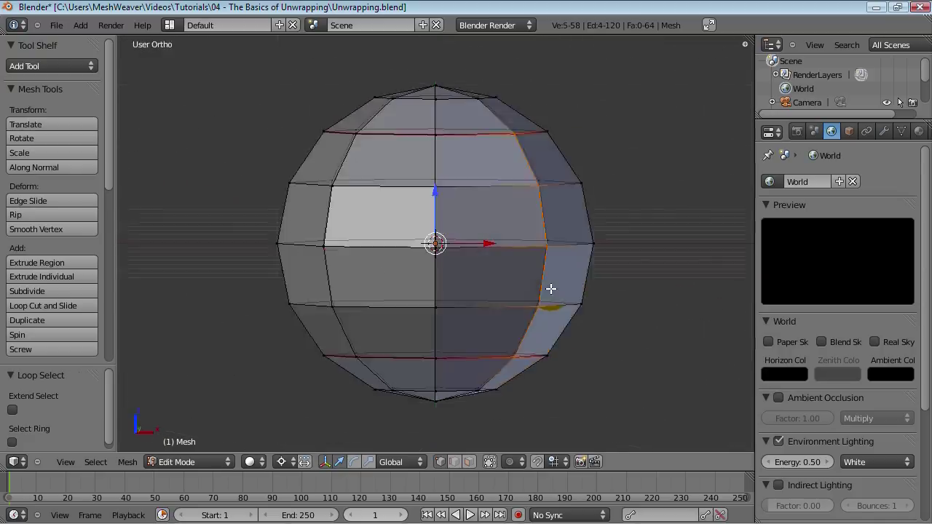
{"action": "key", "text": "ctrl+e"}
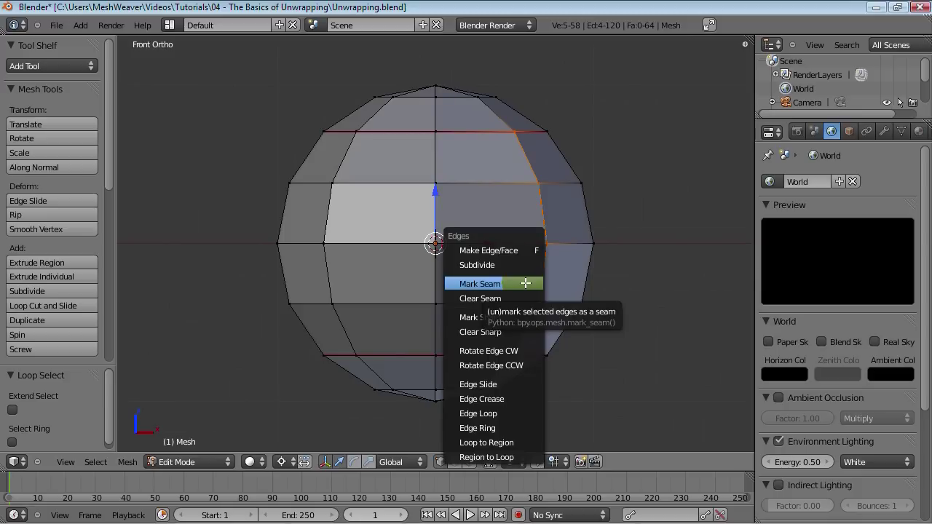
{"action": "left_click", "coordinate": [526, 283]}
Check edges along the upper ring, deselect all, and split the 3D view in two
{"action": "mouse_move", "coordinate": [526, 283]}
{"action": "middle_mouse_down"}
{"action": "mouse_move", "coordinate": [503, 158]}
{"action": "mouse_move", "coordinate": [447, 376]}
{"action": "mouse_move", "coordinate": [476, 318]}
{"action": "mouse_move", "coordinate": [556, 364]}
{"action": "mouse_move", "coordinate": [377, 209]}
{"action": "mouse_move", "coordinate": [389, 240]}
{"action": "middle_mouse_up"}
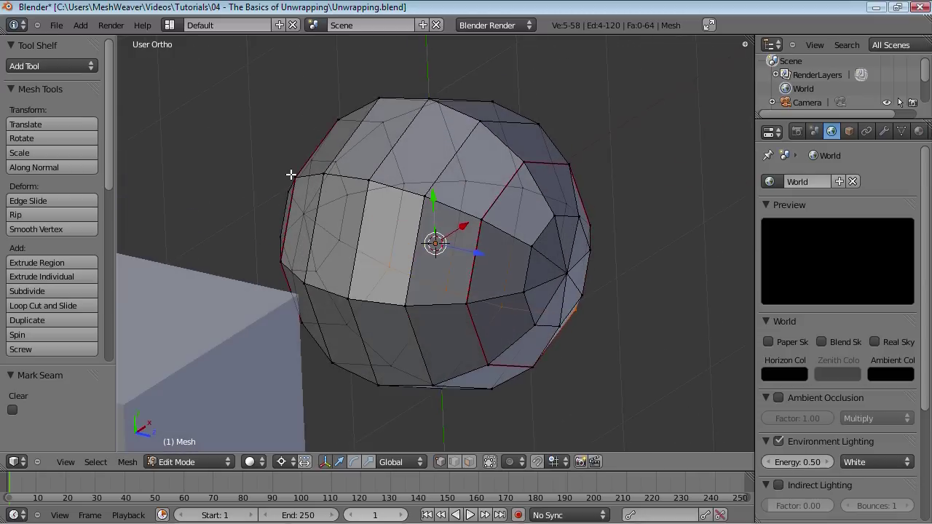
{"action": "right_click", "coordinate": [375, 182]}
{"action": "right_click", "coordinate": [426, 195], "text": "shift"}
{"action": "right_click", "coordinate": [483, 216], "text": "shift"}
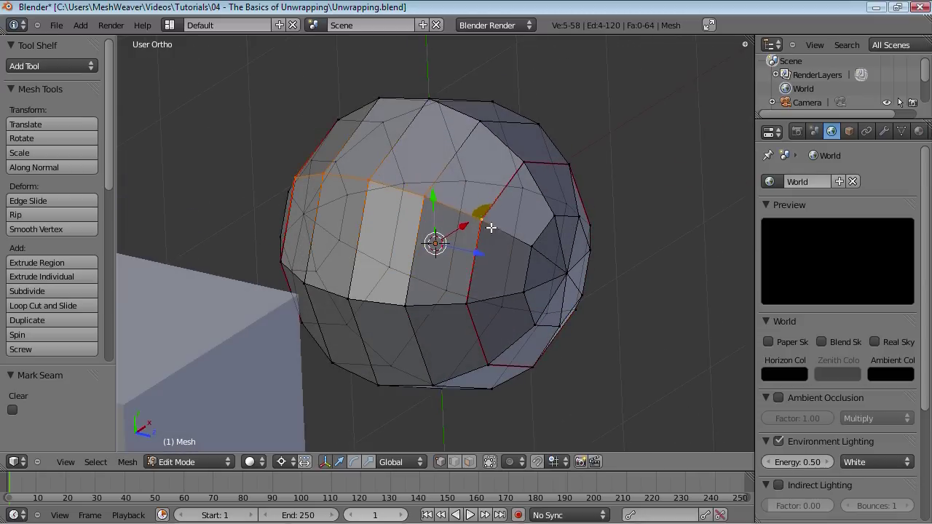
{"action": "key", "text": "a"}
{"action": "middle_click_drag", "start_coordinate": [495, 370], "coordinate": [468, 235]}
{"action": "key", "text": "Tab"}
{"action": "key", "text": "Tab"}
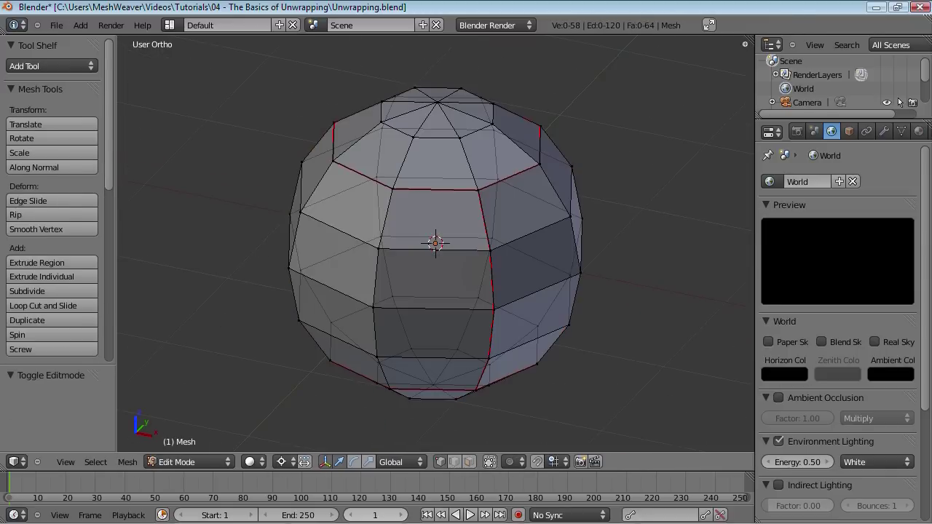
{"action": "left_click_drag", "start_coordinate": [750, 45], "coordinate": [455, 437]}
Turn the right view into the image editor and open BilliardBall.png from the Textures folder
{"action": "left_click", "coordinate": [472, 461]}
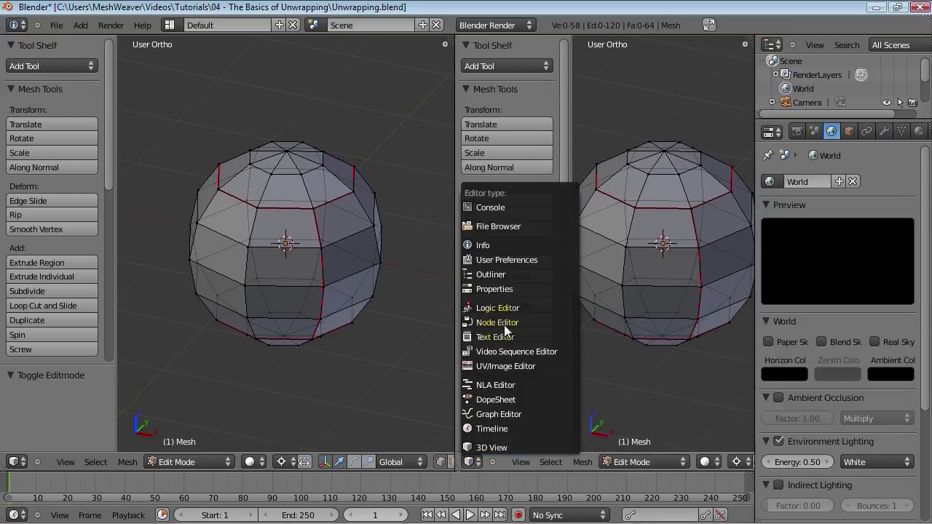
{"action": "left_click", "coordinate": [510, 366]}
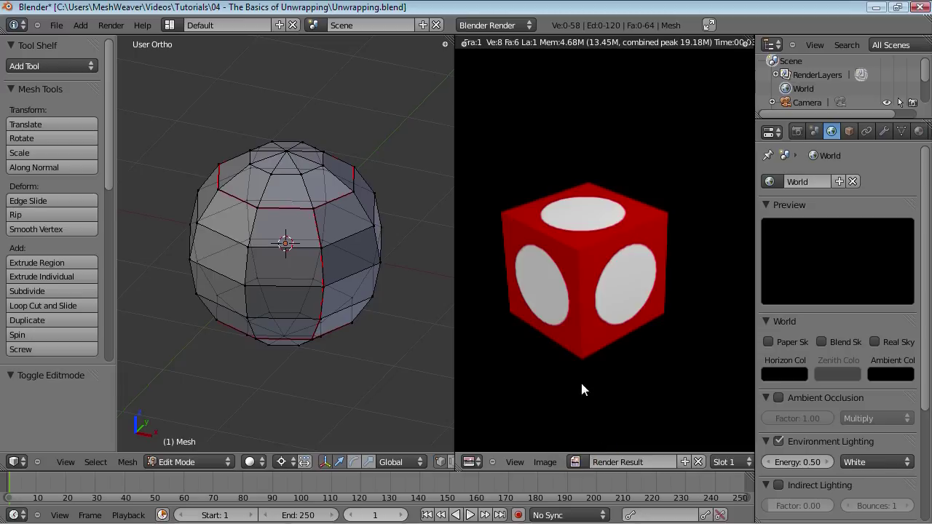
{"action": "left_click", "coordinate": [575, 461]}
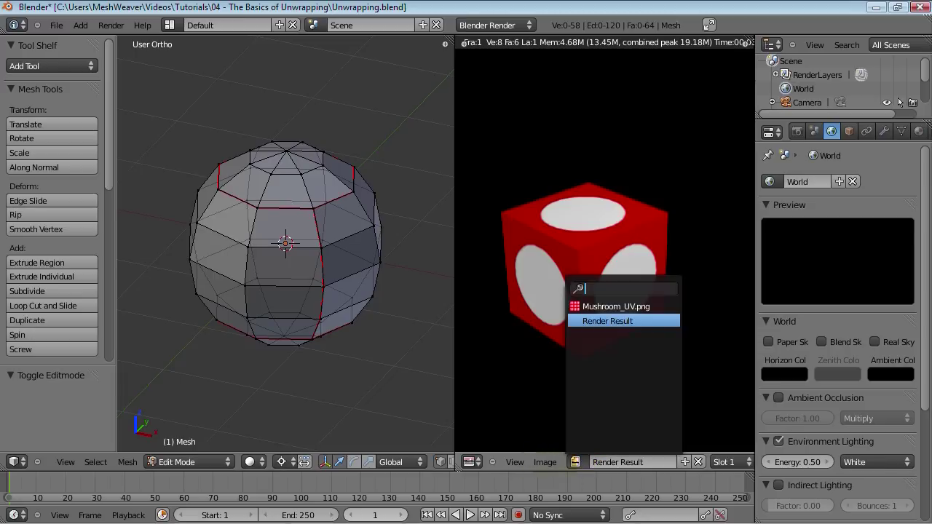
{"action": "left_click", "coordinate": [544, 462]}
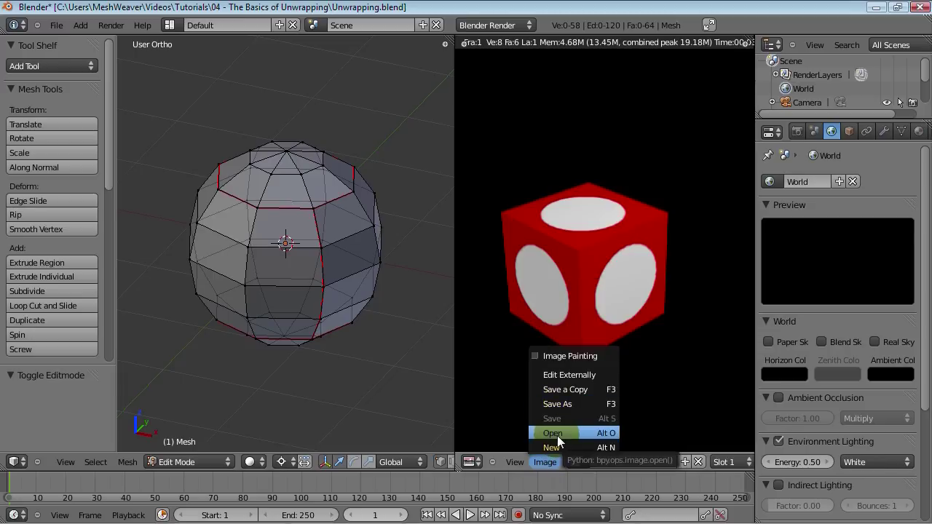
{"action": "left_click", "coordinate": [557, 436]}
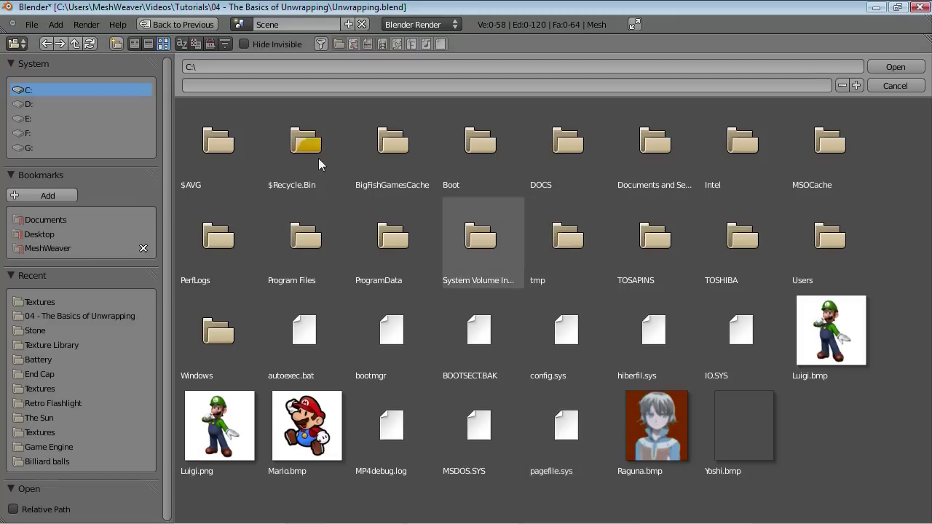
{"action": "left_click", "coordinate": [42, 302]}
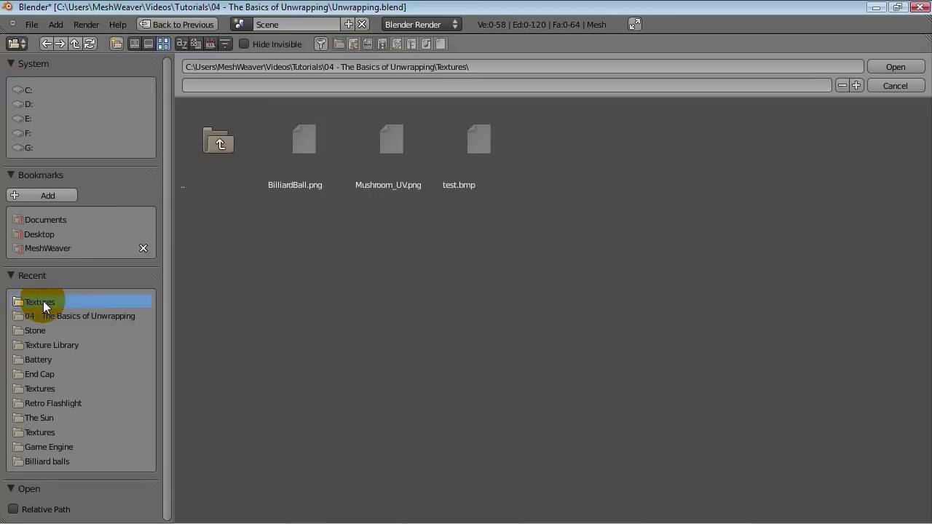
{"action": "left_click", "coordinate": [291, 140]}
{"action": "left_click", "coordinate": [917, 66]}
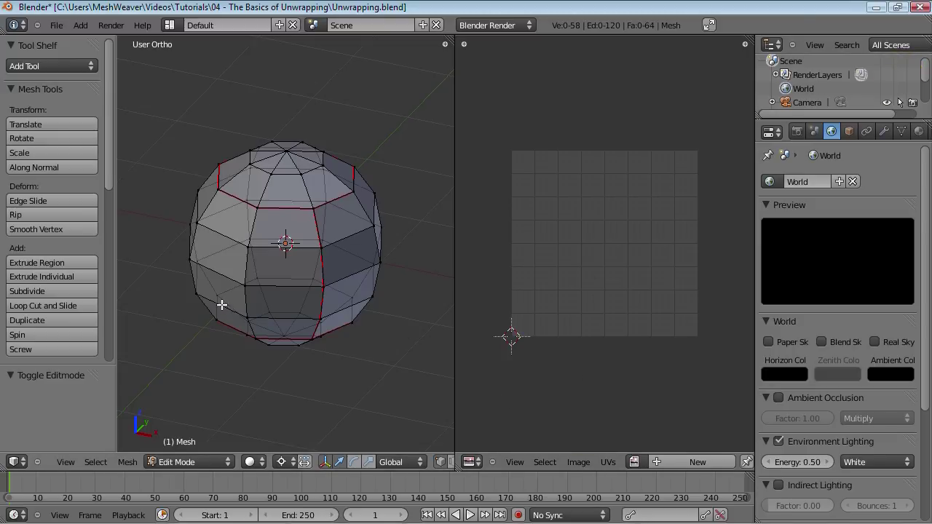
Display BilliardBall.png in the image editor and select every sphere face in Edit Mode
{"action": "key", "text": "Tab"}
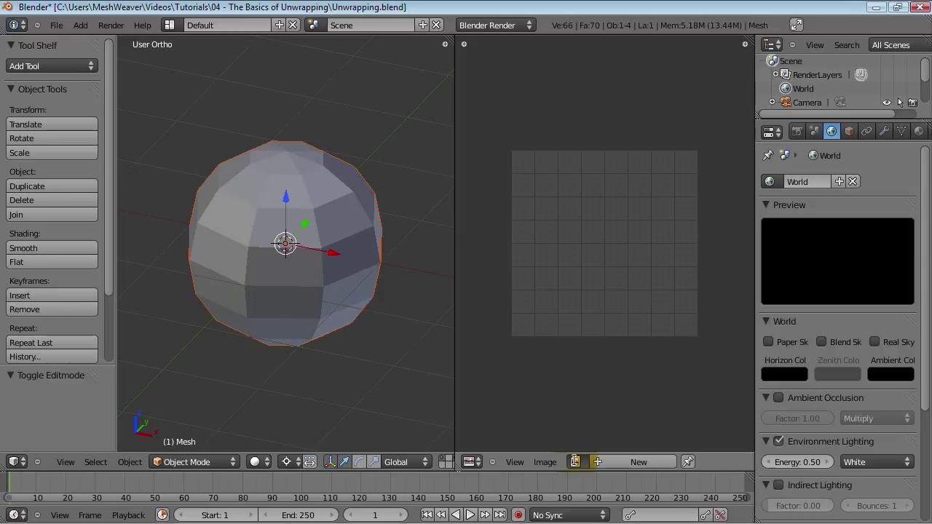
{"action": "left_click", "coordinate": [575, 461]}
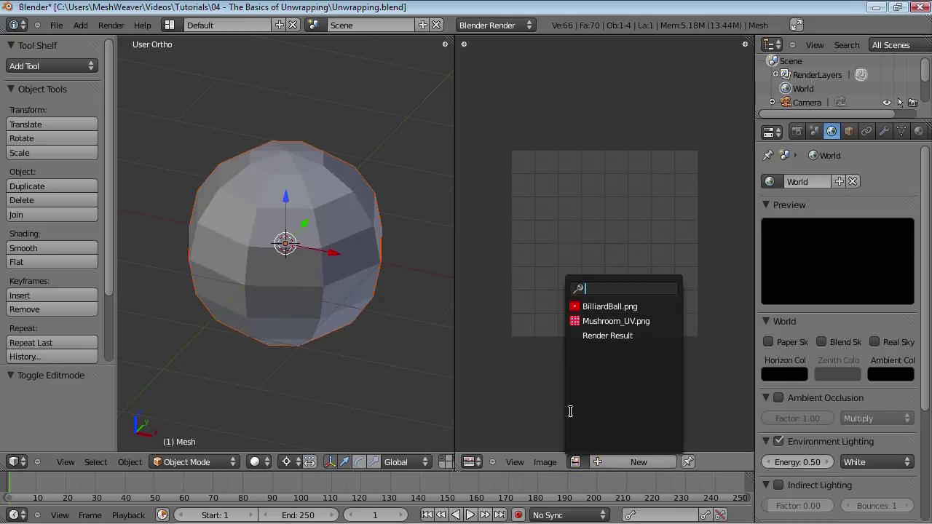
{"action": "left_click", "coordinate": [597, 309]}
{"action": "key", "text": "Tab"}
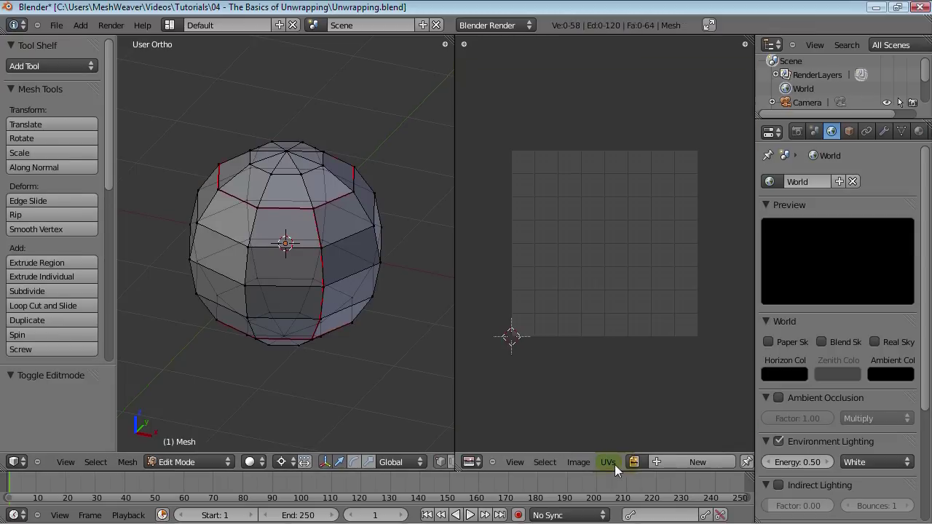
{"action": "left_click", "coordinate": [575, 461]}
{"action": "left_click", "coordinate": [580, 461]}
{"action": "left_click", "coordinate": [626, 463]}
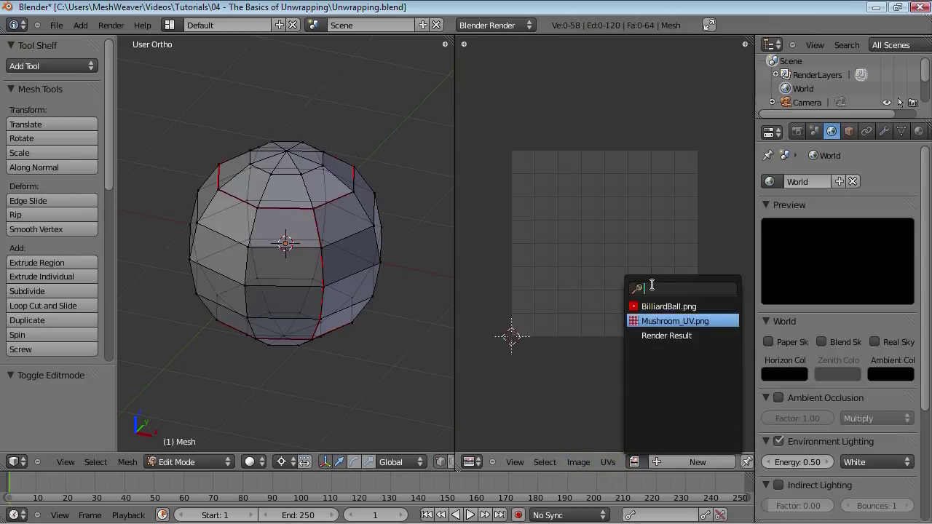
{"action": "left_click", "coordinate": [659, 307]}
{"action": "scroll", "coordinate": [301, 275], "scroll_direction": "up", "scroll_amount": 2}
{"action": "key", "text": "a"}
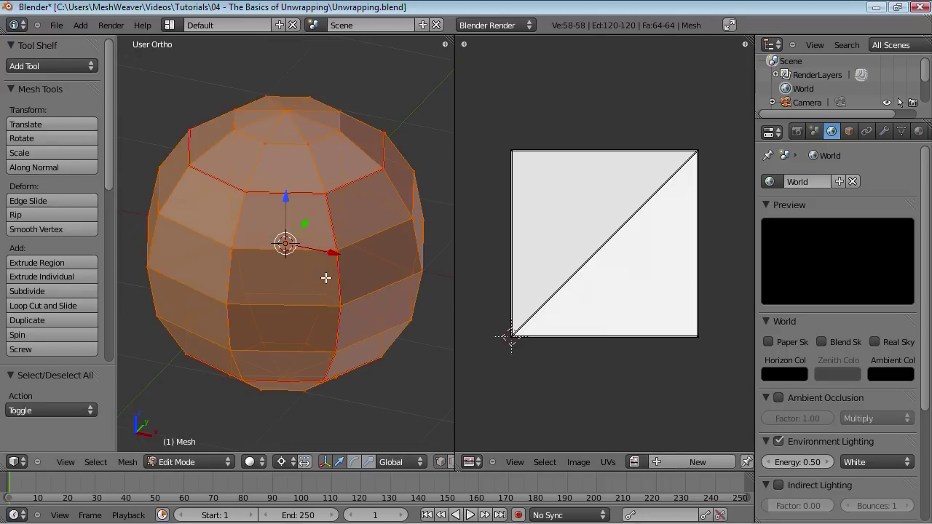
{"action": "scroll", "coordinate": [648, 462], "scroll_direction": "down", "scroll_amount": 4}
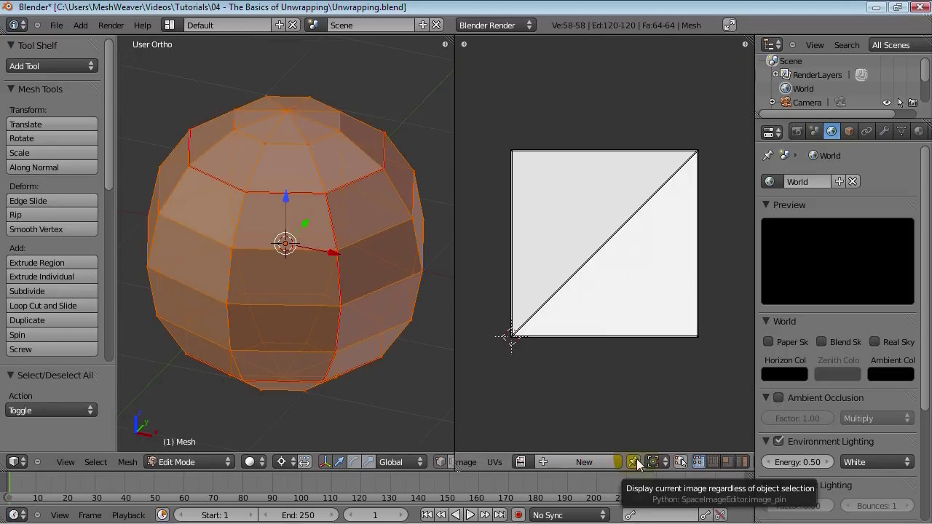
Unwrap the sphere along its seams and reselect the whole mesh
{"action": "key", "text": "u"}
{"action": "left_click", "coordinate": [311, 316]}
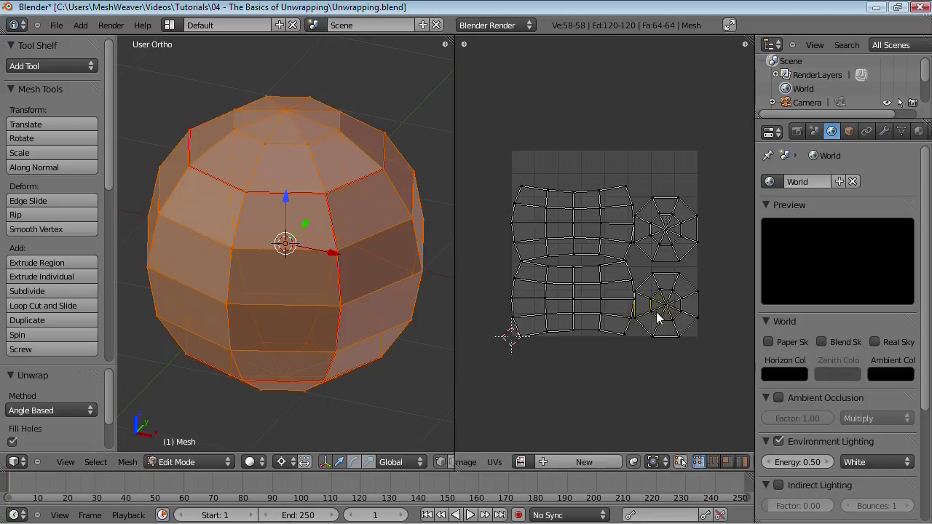
{"action": "scroll", "coordinate": [657, 319], "scroll_direction": "up", "scroll_amount": 2}
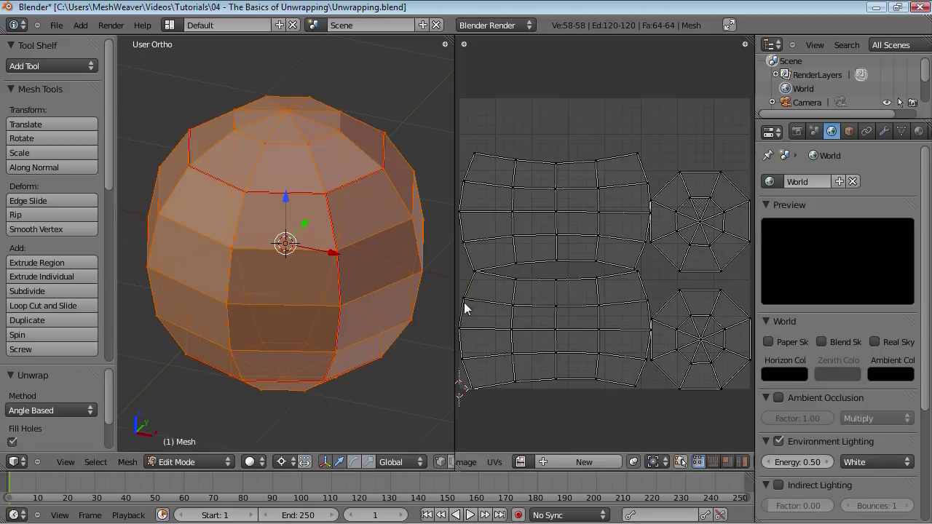
{"action": "key", "text": "a"}
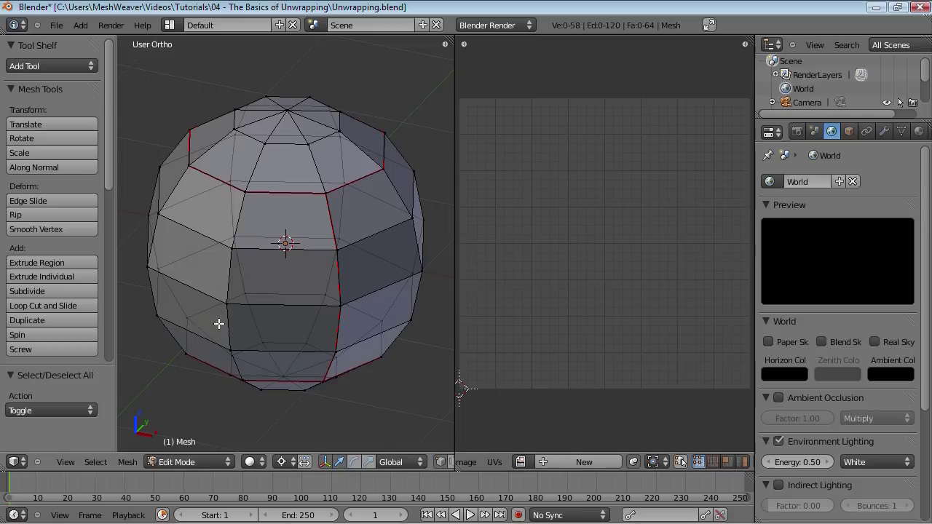
{"action": "key", "text": "a"}
{"action": "middle_click_drag", "start_coordinate": [260, 302], "coordinate": [271, 307]}
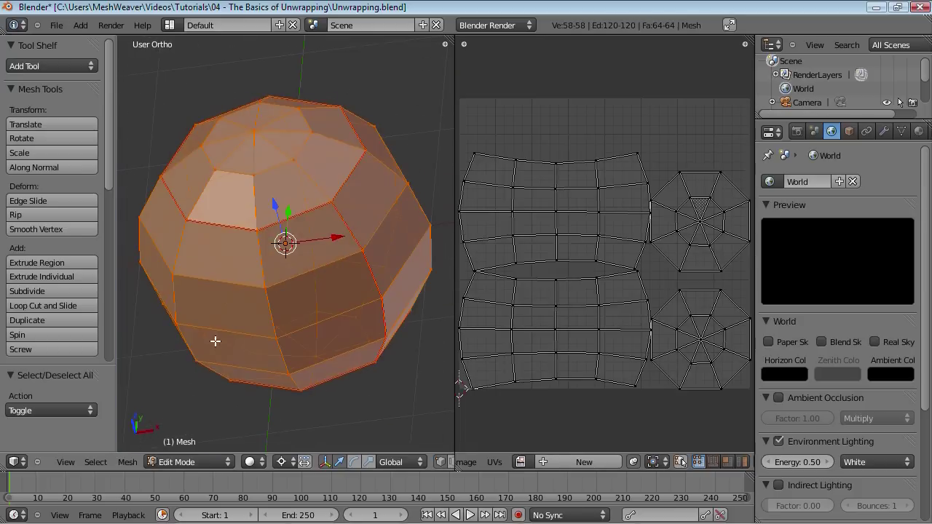
{"action": "right_click", "coordinate": [340, 211]}
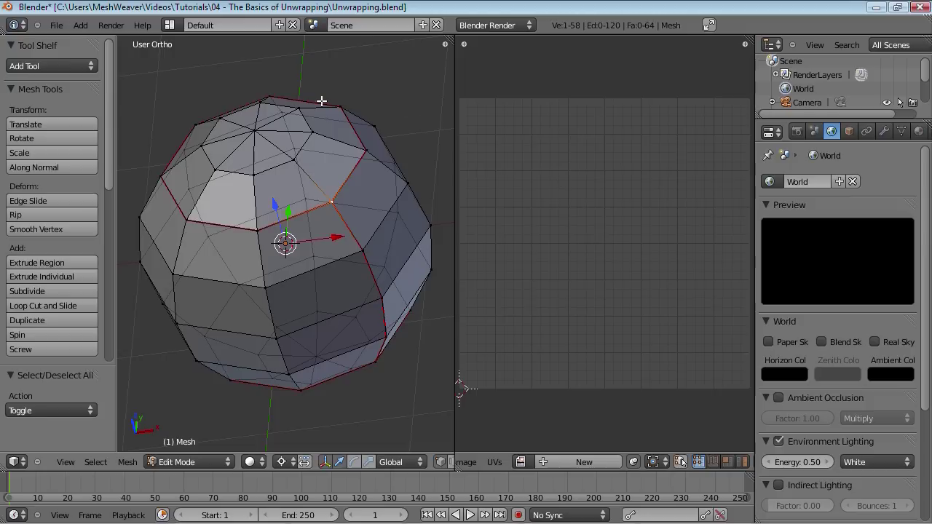
{"action": "key", "text": "a"}
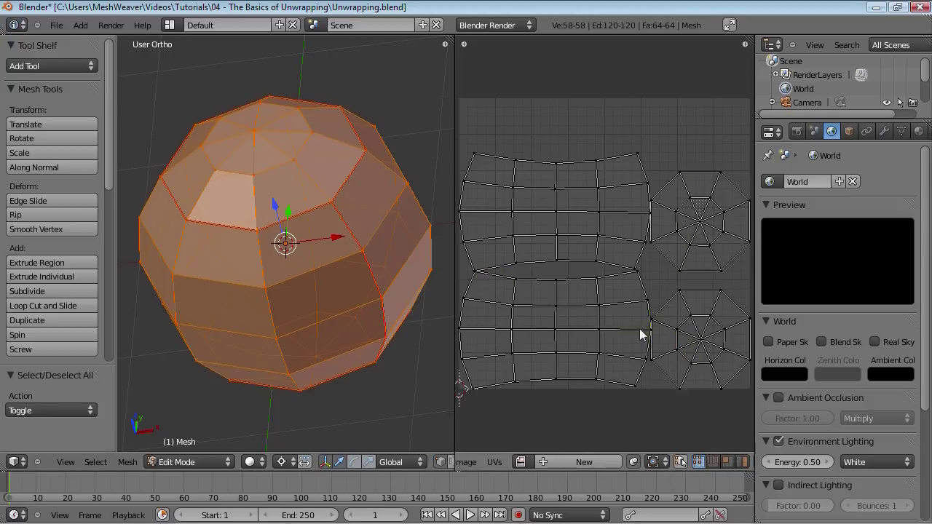
Show BilliardBall.png behind the UV islands and select the lower band island
{"action": "left_click", "coordinate": [520, 462]}
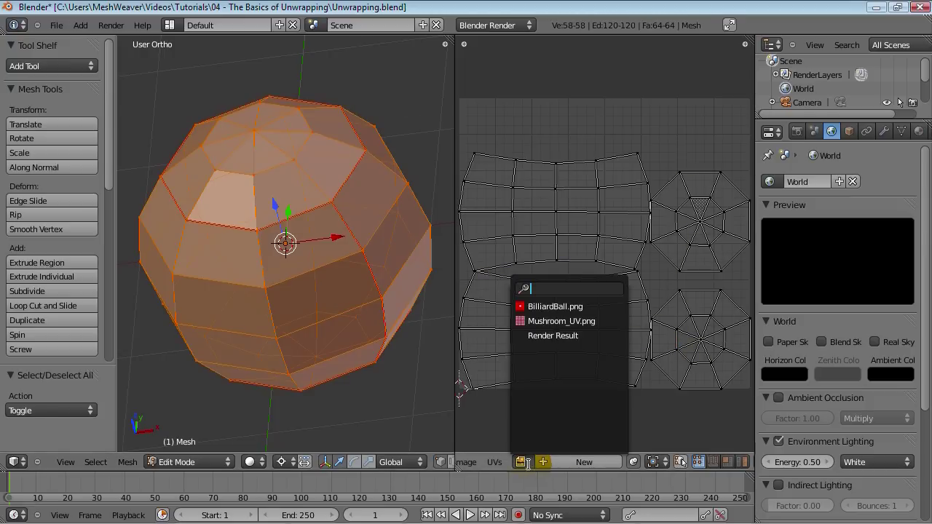
{"action": "left_click", "coordinate": [553, 307]}
{"action": "scroll", "coordinate": [601, 241], "scroll_direction": "down", "scroll_amount": 5}
{"action": "scroll", "coordinate": [590, 288], "scroll_direction": "up", "scroll_amount": 5}
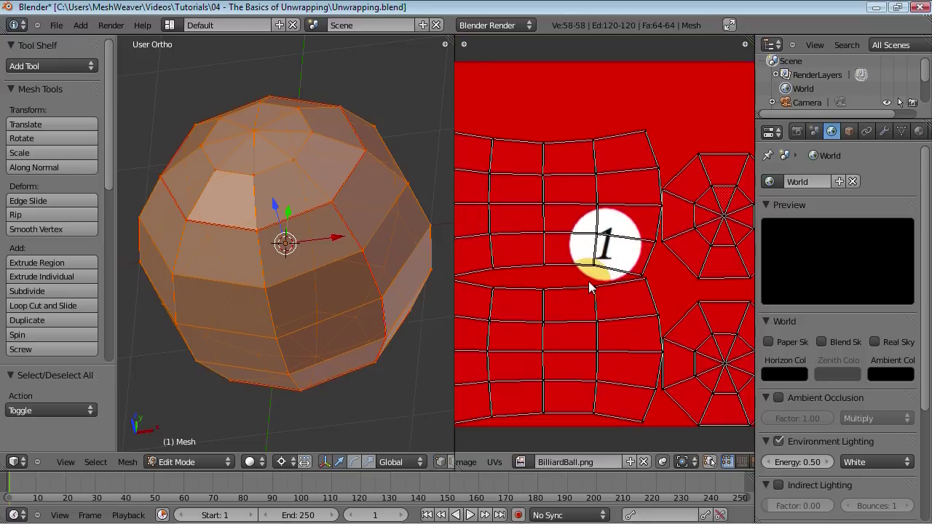
{"action": "scroll", "coordinate": [591, 269], "scroll_direction": "down", "scroll_amount": 2}
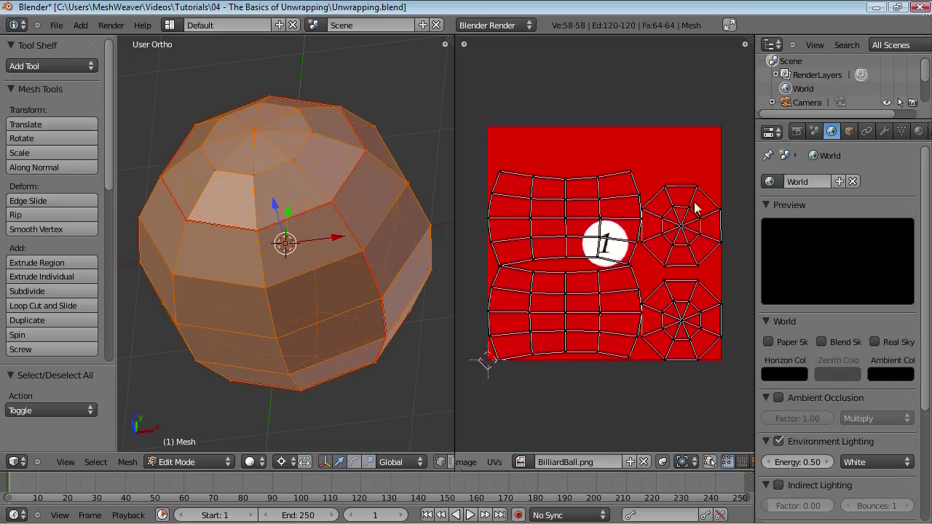
{"action": "key", "text": "l"}
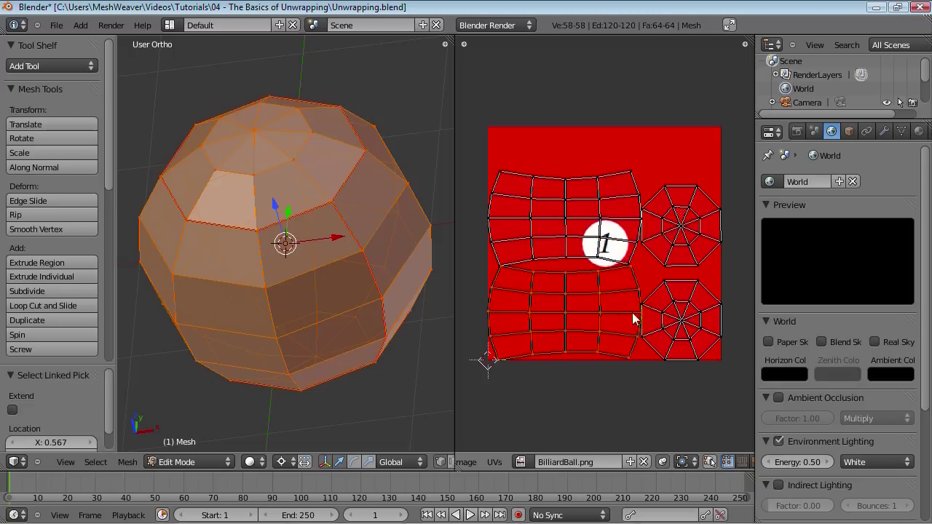
Scale both band UV islands to 0.3 and move them to the texture's upper-left corner
{"action": "key", "text": "shift+l"}
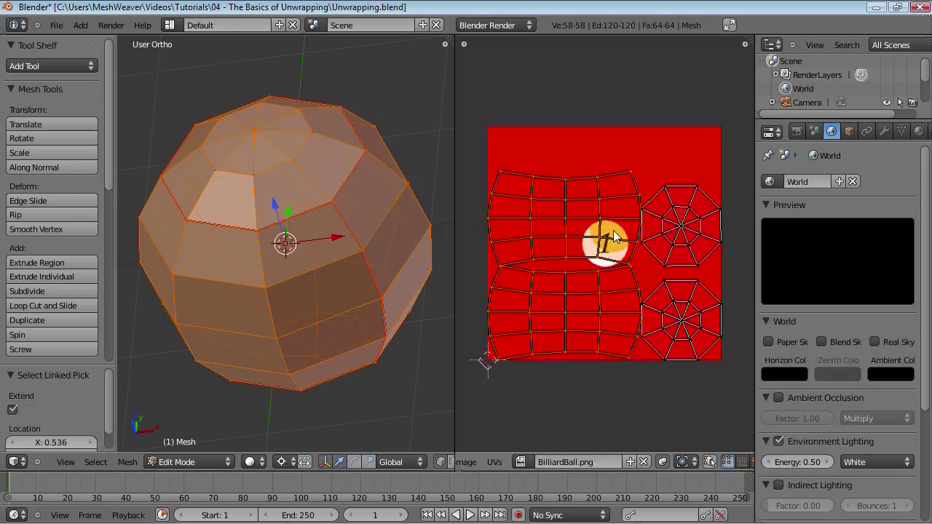
{"action": "key", "text": "s"}
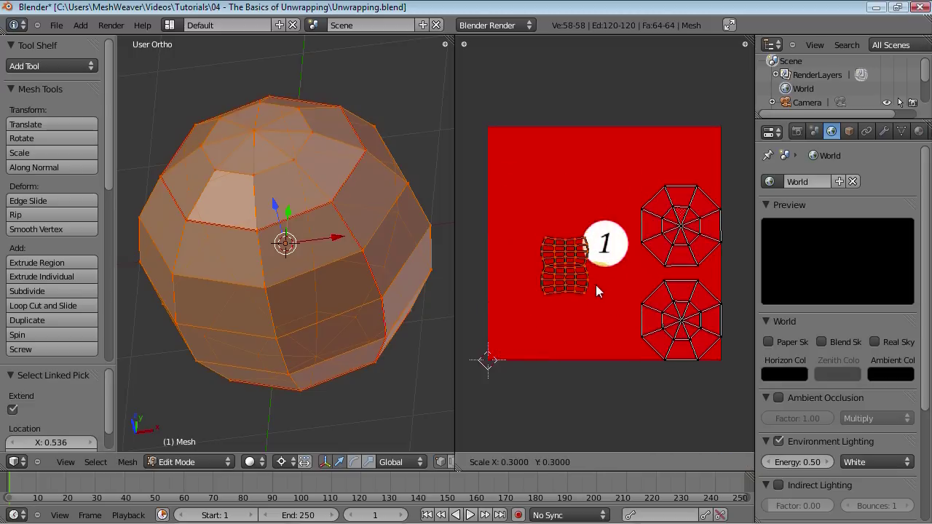
{"action": "left_click", "coordinate": [596, 285]}
{"action": "key", "text": "g"}
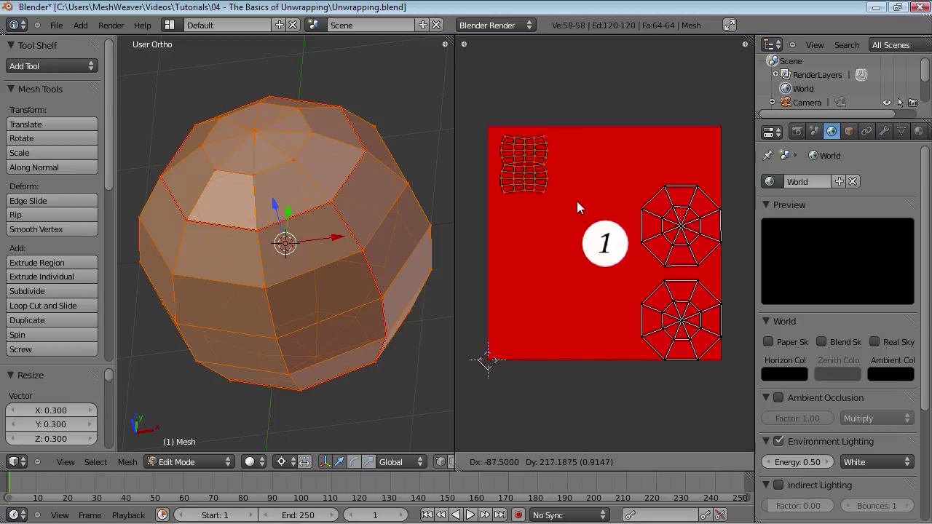
{"action": "left_click", "coordinate": [577, 206]}
Slide the lower band island vertically to sit just below the upper one
{"action": "scroll", "coordinate": [551, 206], "scroll_direction": "up", "scroll_amount": 3}
{"action": "key", "text": "a"}
{"action": "scroll", "coordinate": [561, 182], "scroll_direction": "down", "scroll_amount": 1}
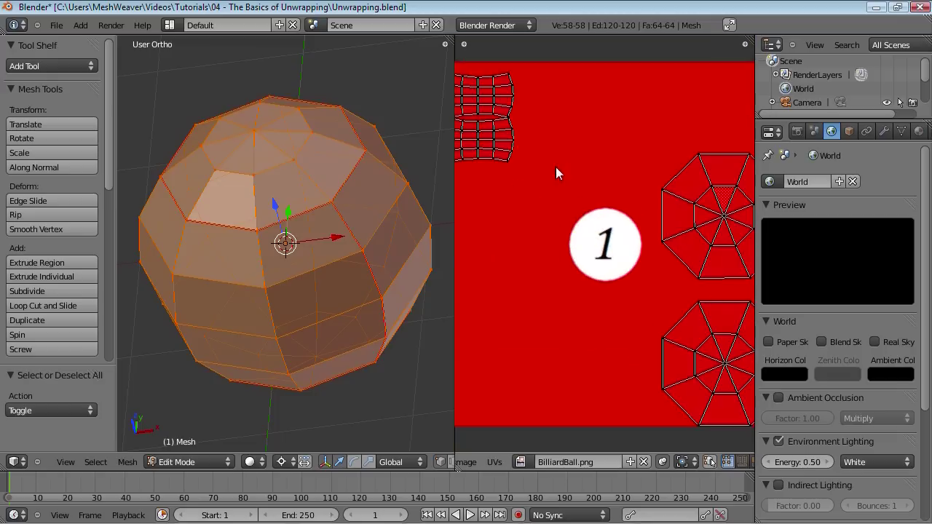
{"action": "scroll", "coordinate": [501, 147], "scroll_direction": "down", "scroll_amount": 1}
{"action": "key", "text": "l"}
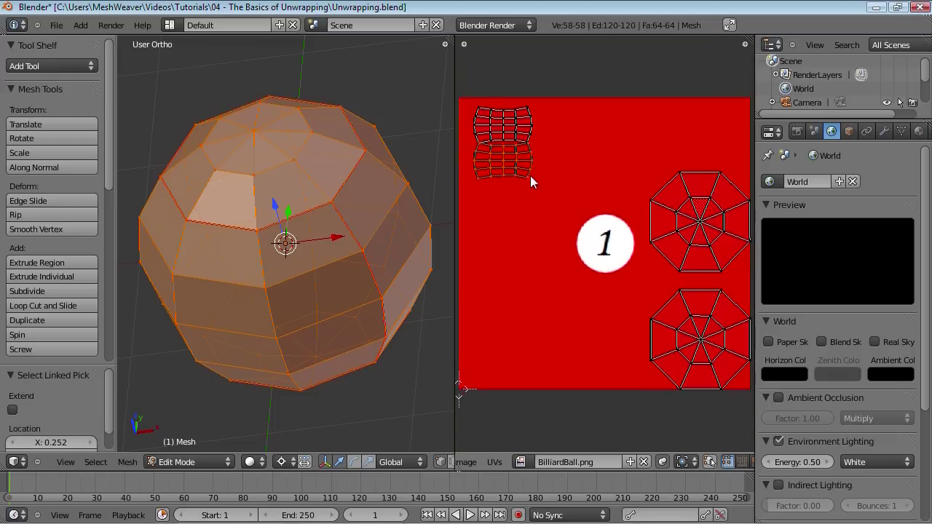
{"action": "key", "text": "g"}
{"action": "key", "text": "y"}
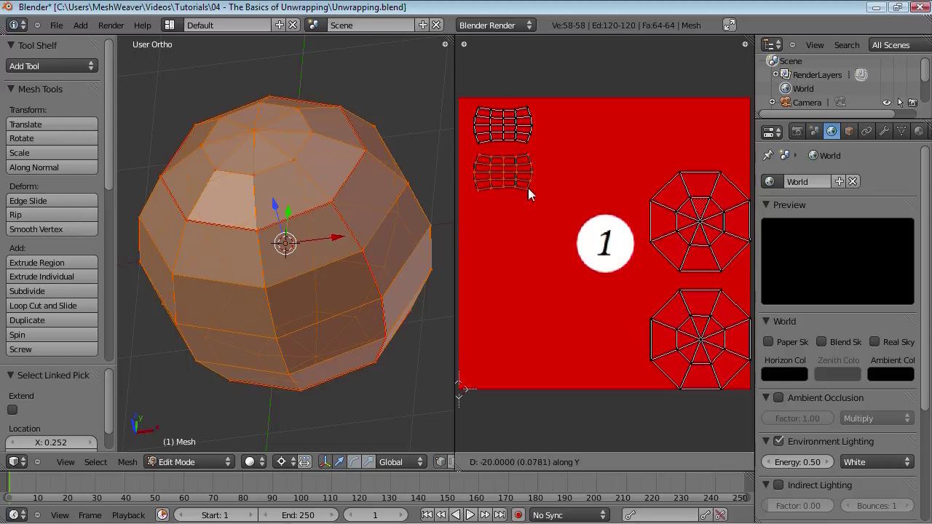
{"action": "type", "text": "-10| (1"}
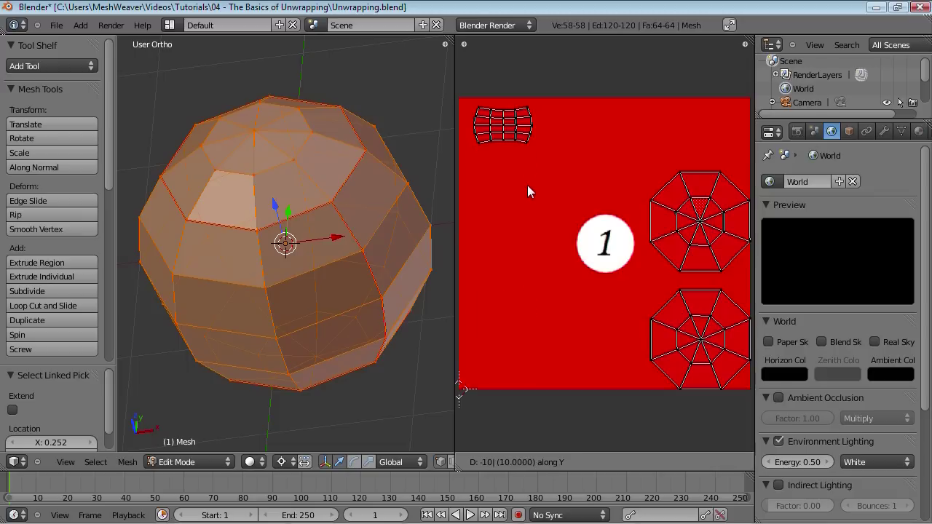
{"action": "key", "text": "BackSpace"}
{"action": "key", "text": "BackSpace"}
{"action": "key", "text": "BackSpace"}
{"action": "key", "text": "y"}
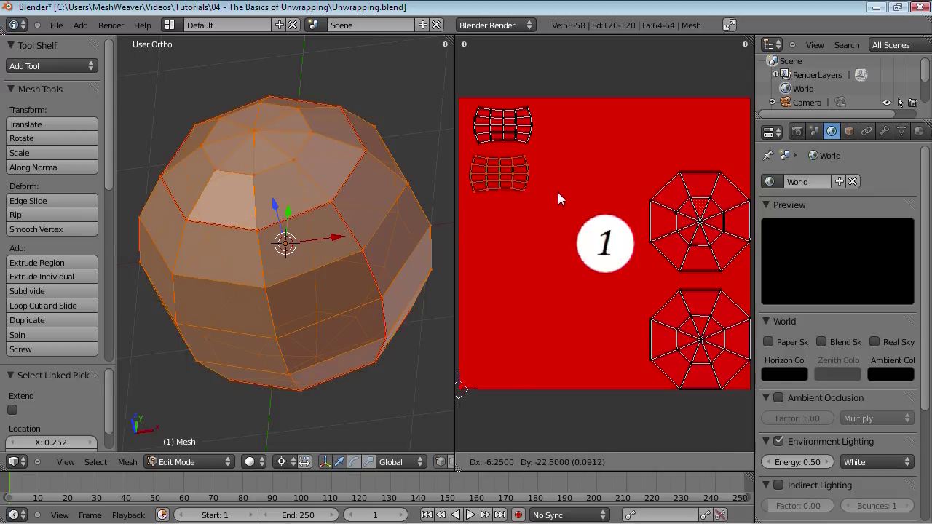
{"action": "key", "text": "y"}
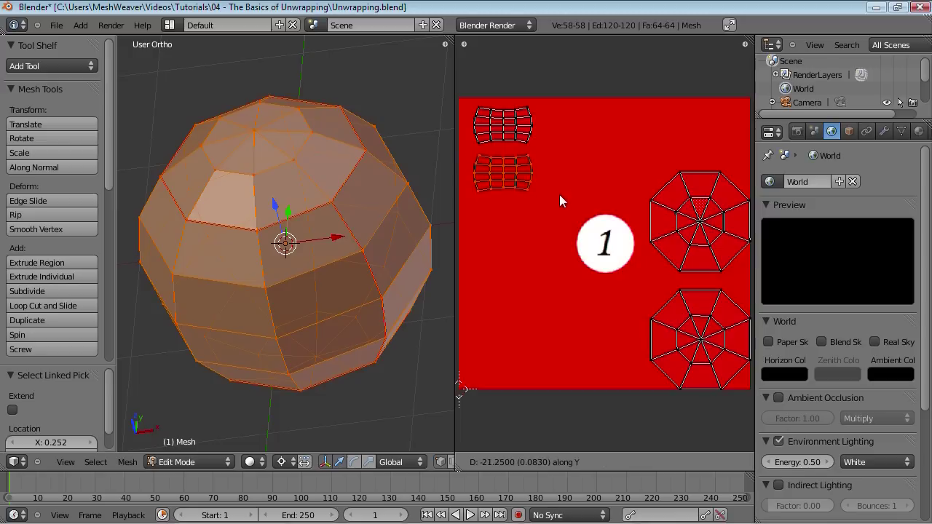
{"action": "left_click", "coordinate": [560, 194]}
Select the ball's top ring, then the whole mesh, to reveal its UV islands
{"action": "key", "text": "a"}
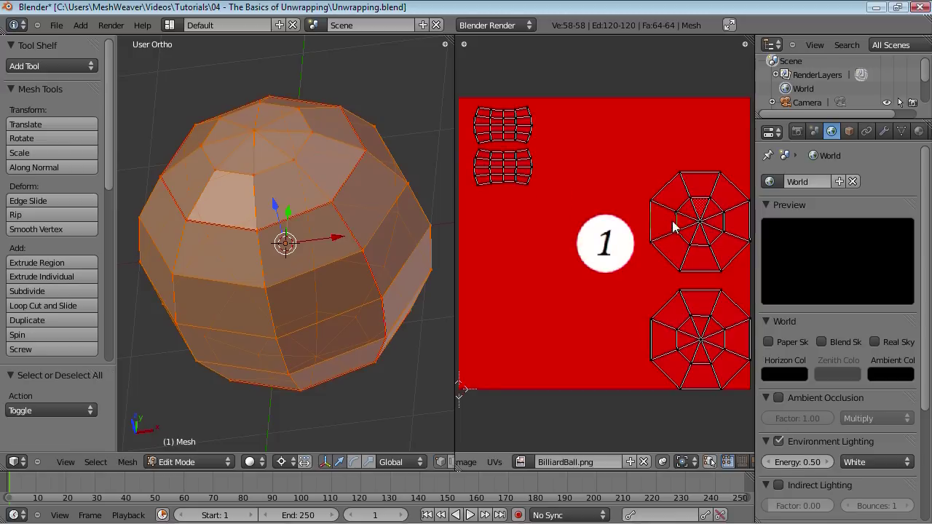
{"action": "key", "text": "l"}
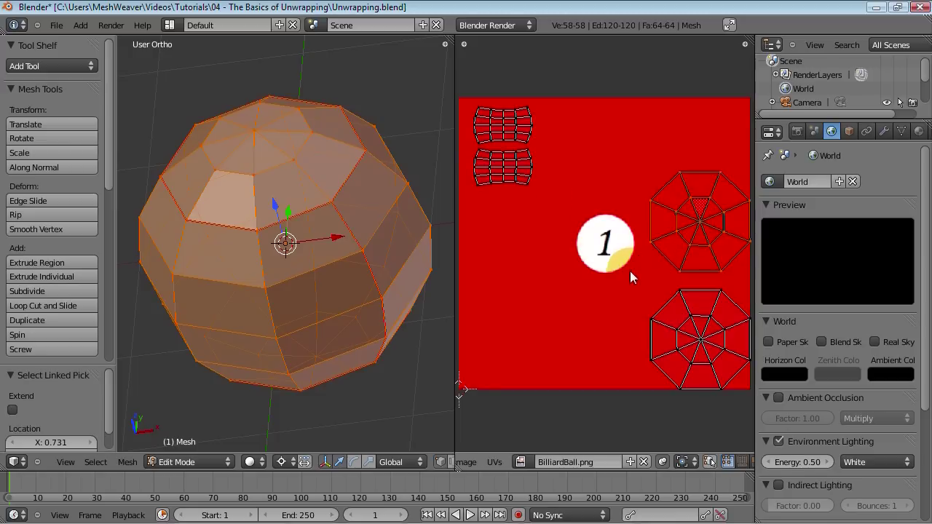
{"action": "key", "text": "a"}
{"action": "left_click", "coordinate": [346, 178], "text": "alt"}
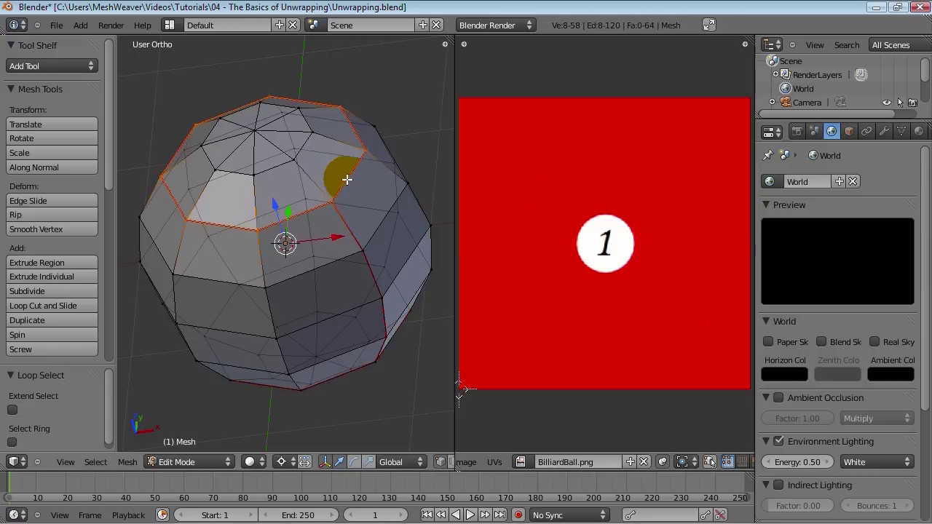
{"action": "left_click", "coordinate": [296, 152], "text": "alt+shift"}
{"action": "key", "text": "a"}
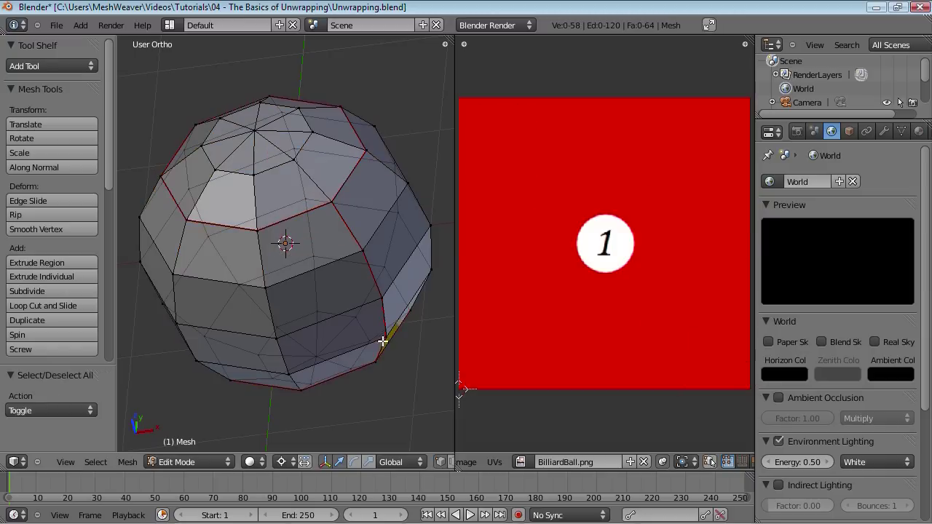
{"action": "key", "text": "a"}
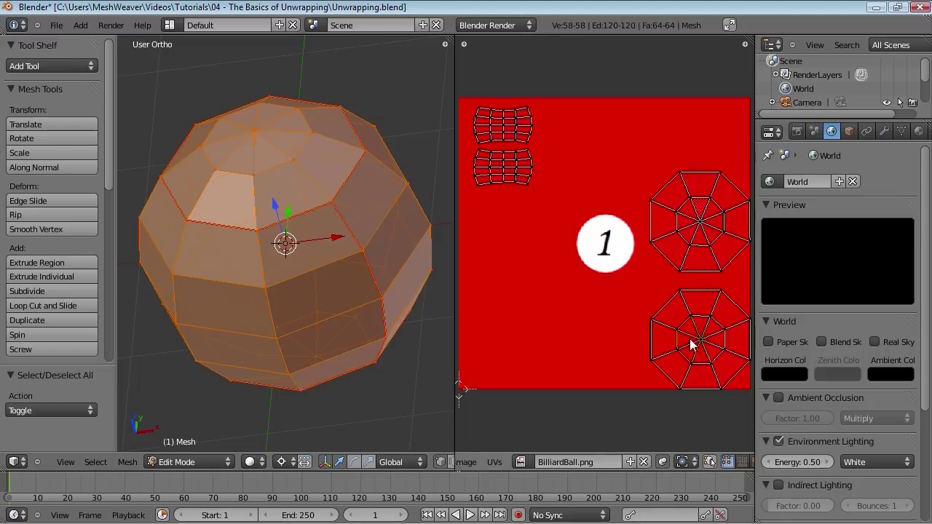
Move the bottom-right cap UV island onto the white '1' circle
{"action": "key", "text": "l"}
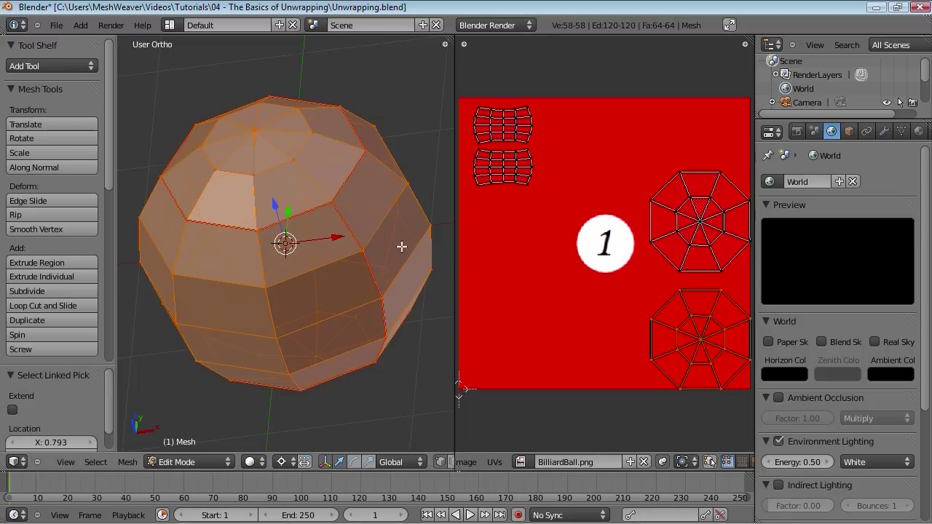
{"action": "key", "text": "g"}
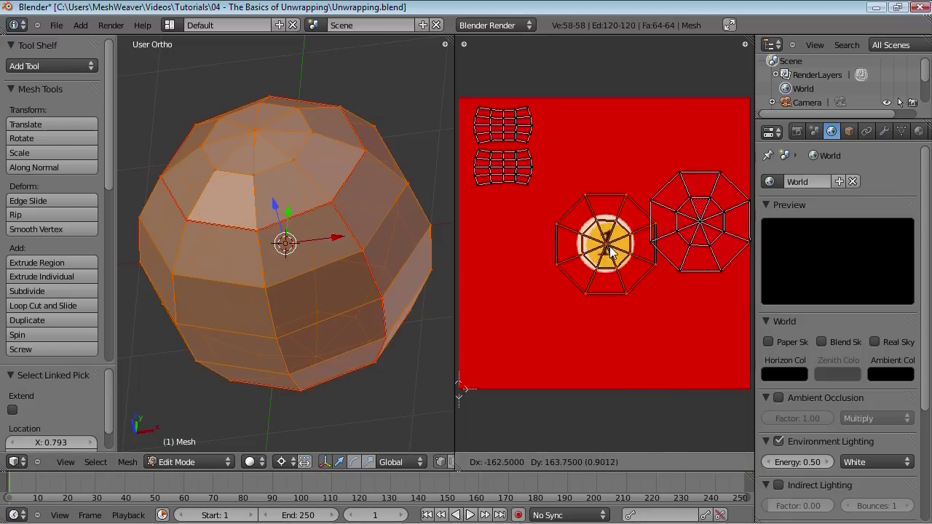
{"action": "left_click", "coordinate": [610, 251]}
{"action": "scroll", "coordinate": [626, 306], "scroll_direction": "up", "scroll_amount": 2}
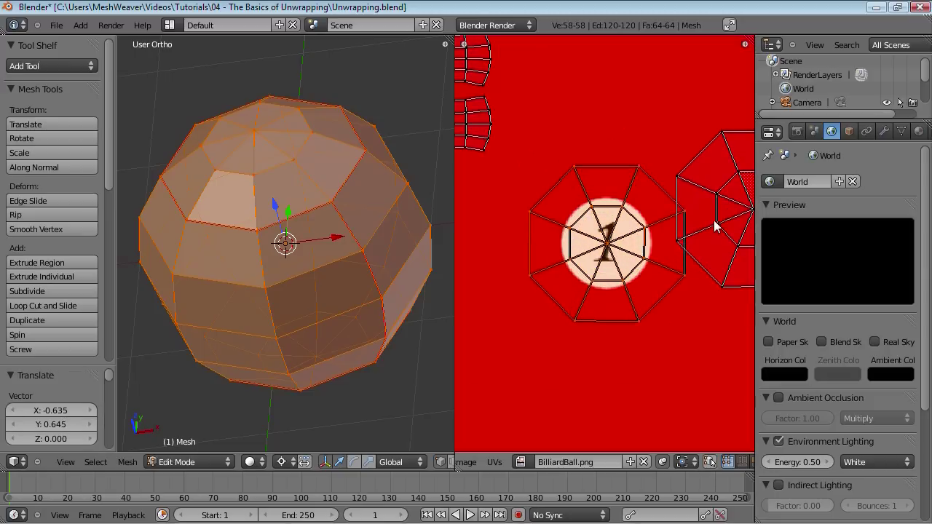
Move the other cap's UV island up and to the right, out of the way
{"action": "key", "text": "a"}
{"action": "key", "text": "l"}
{"action": "key", "text": "g"}
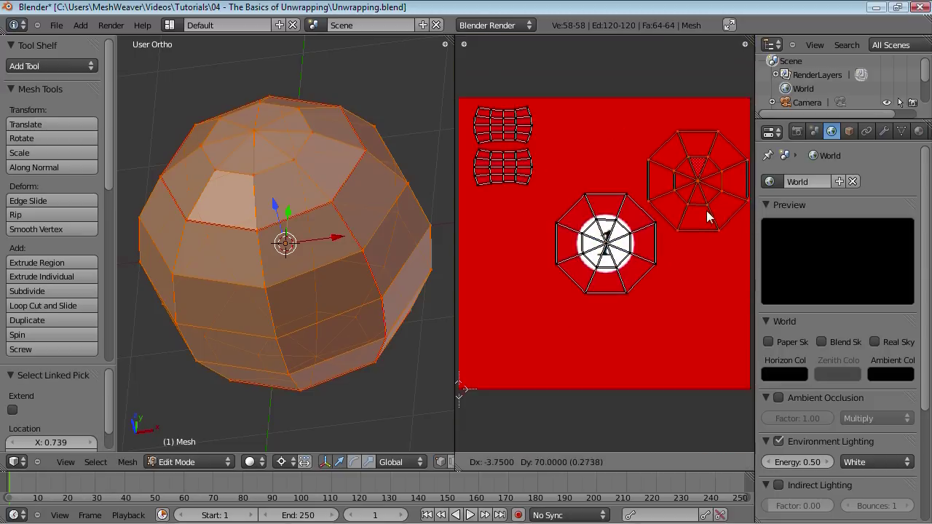
{"action": "left_click", "coordinate": [704, 198]}
{"action": "scroll", "coordinate": [663, 279], "scroll_direction": "up", "scroll_amount": 1}
{"action": "scroll", "coordinate": [658, 277], "scroll_direction": "up", "scroll_amount": 2}
{"action": "key", "text": "a"}
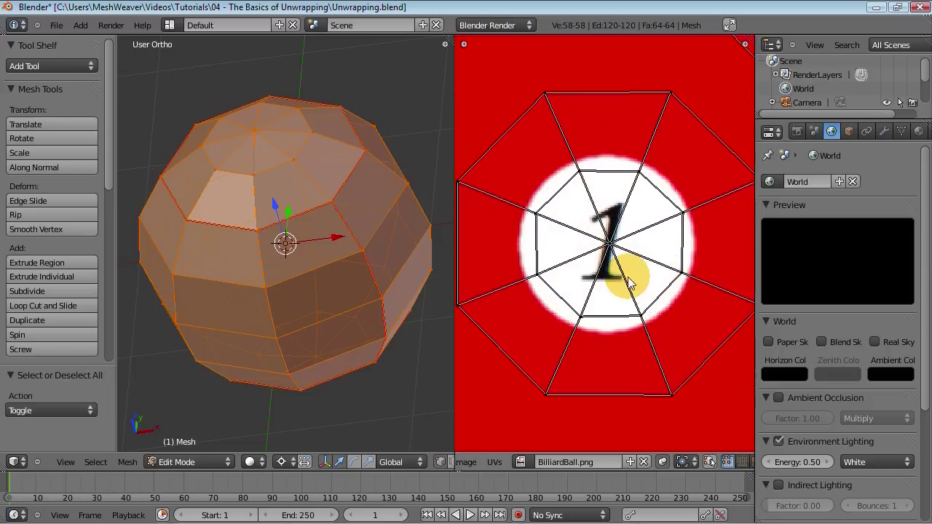
Preview the textured ball top in Object Mode, then reselect the cap island in Edit Mode
{"action": "key", "text": "Tab"}
{"action": "key", "text": "alt+z"}
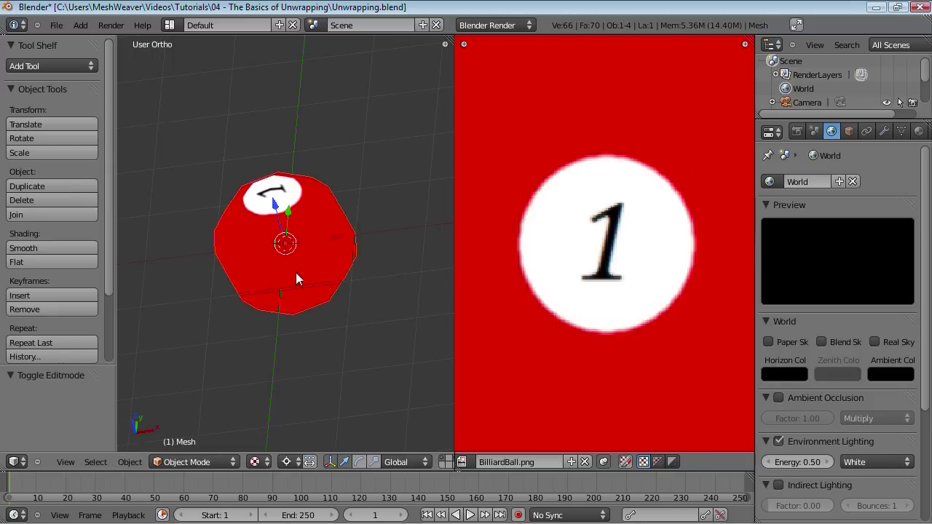
{"action": "scroll", "coordinate": [354, 260], "scroll_direction": "up", "scroll_amount": 2}
{"action": "mouse_move", "coordinate": [354, 260]}
{"action": "middle_mouse_down"}
{"action": "mouse_move", "coordinate": [305, 351]}
{"action": "mouse_move", "coordinate": [347, 364]}
{"action": "mouse_move", "coordinate": [335, 357]}
{"action": "middle_mouse_up"}
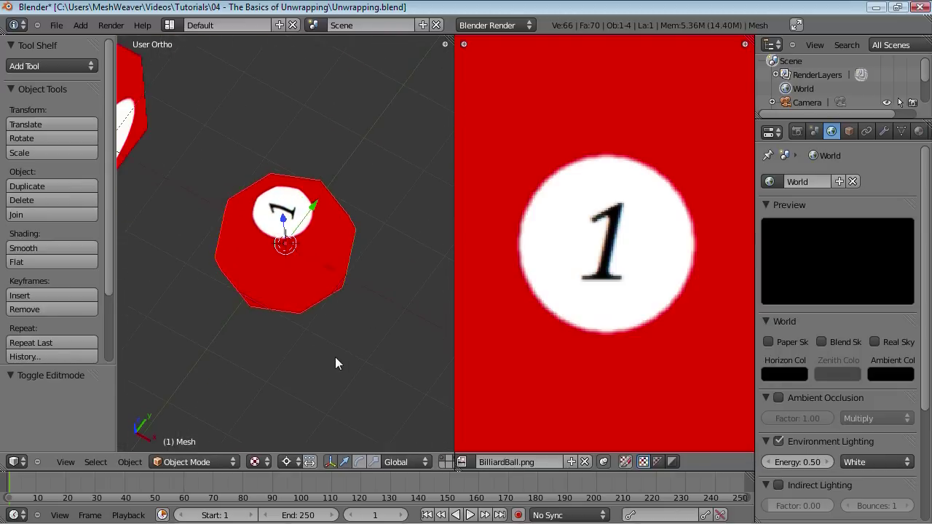
{"action": "key", "text": "Tab"}
{"action": "left_click", "coordinate": [556, 289]}
Rotate the cap UV island -110° so the '1' reads upright, checking from Top view
{"action": "key", "text": "l"}
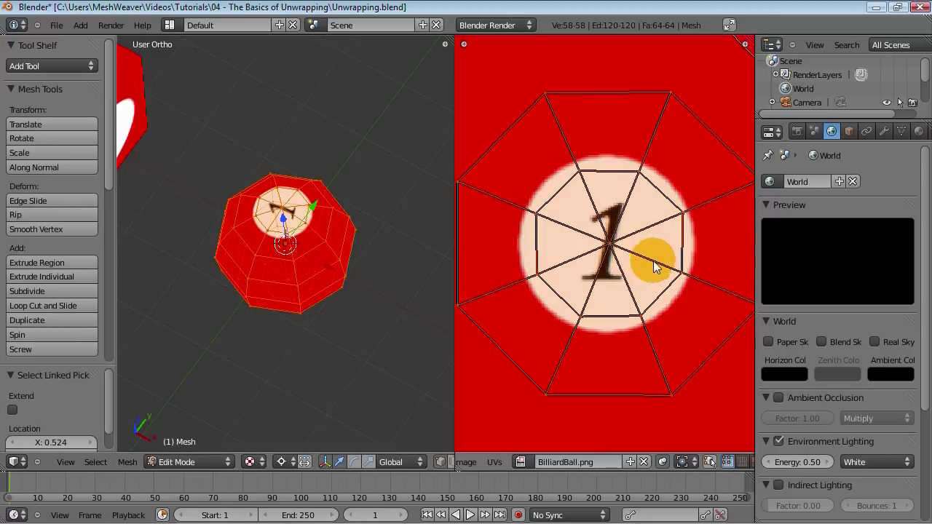
{"action": "key", "text": "r"}
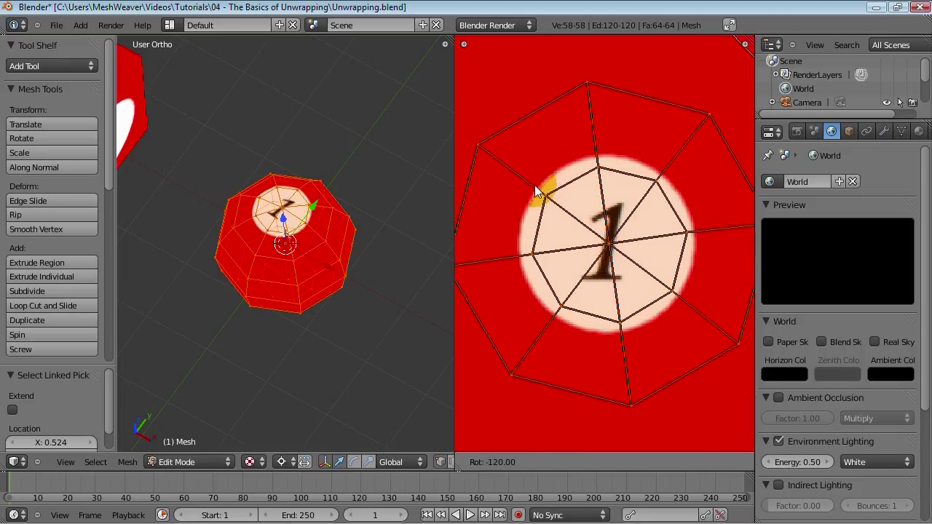
{"action": "left_click", "coordinate": [537, 166]}
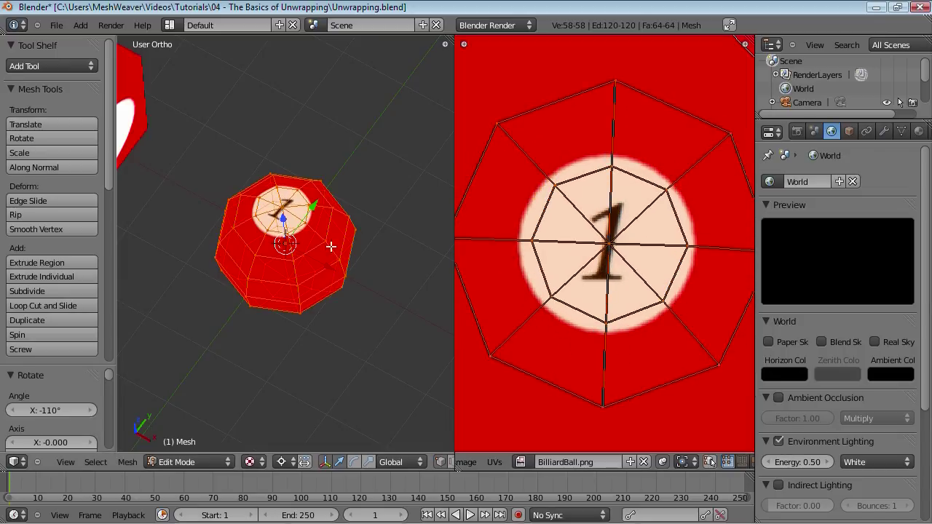
{"action": "key", "text": "KP_7"}
{"action": "scroll", "coordinate": [330, 247], "scroll_direction": "up", "scroll_amount": 4}
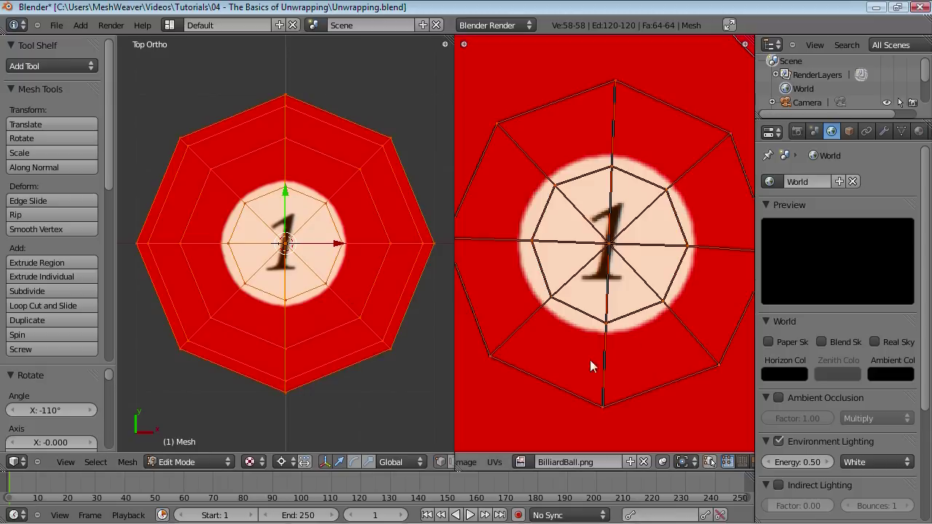
{"action": "scroll", "coordinate": [609, 300], "scroll_direction": "down", "scroll_amount": 2}
{"action": "key", "text": "Tab"}
{"action": "scroll", "coordinate": [299, 312], "scroll_direction": "down", "scroll_amount": 5}
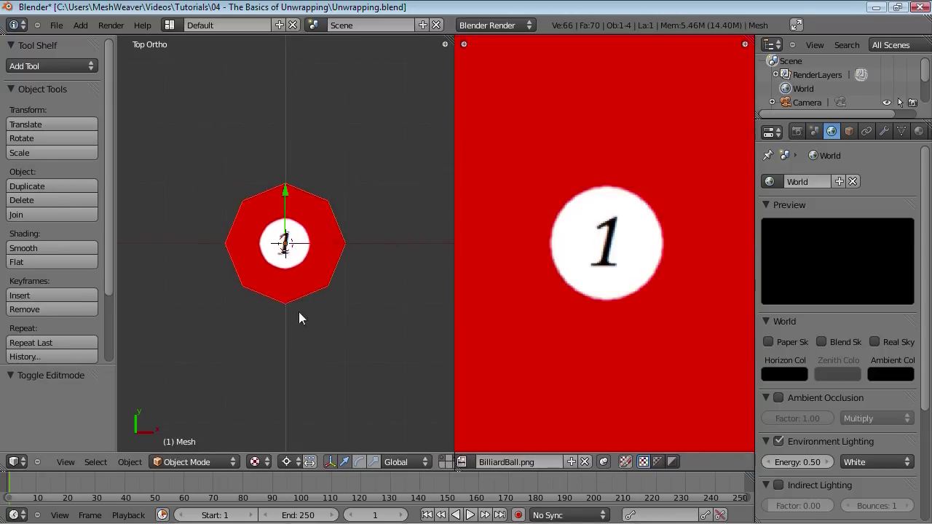
{"action": "middle_click_drag", "start_coordinate": [299, 312], "coordinate": [328, 291]}
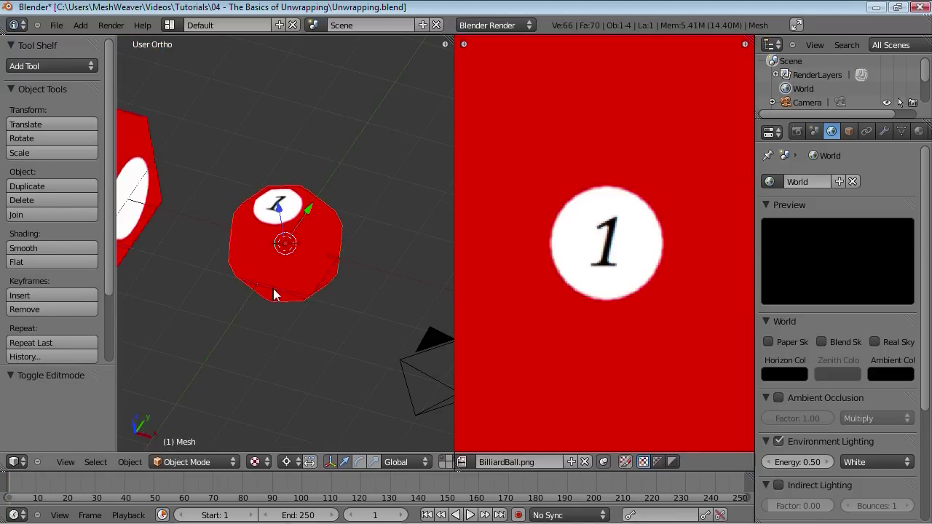
Add a Subdivision Surface modifier to the ball with Optimal Display enabled
{"action": "left_click", "coordinate": [883, 131]}
{"action": "left_click", "coordinate": [830, 199]}
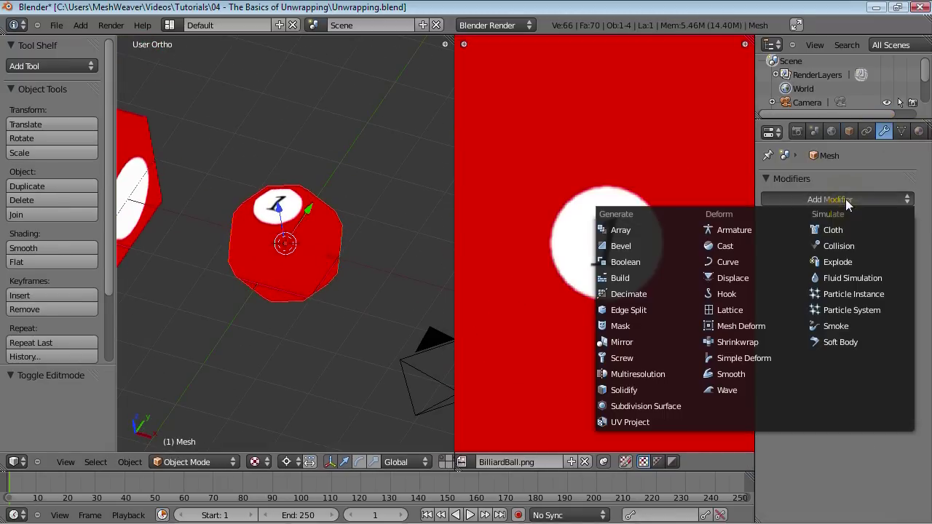
{"action": "left_click", "coordinate": [654, 406]}
{"action": "left_click", "coordinate": [848, 336]}
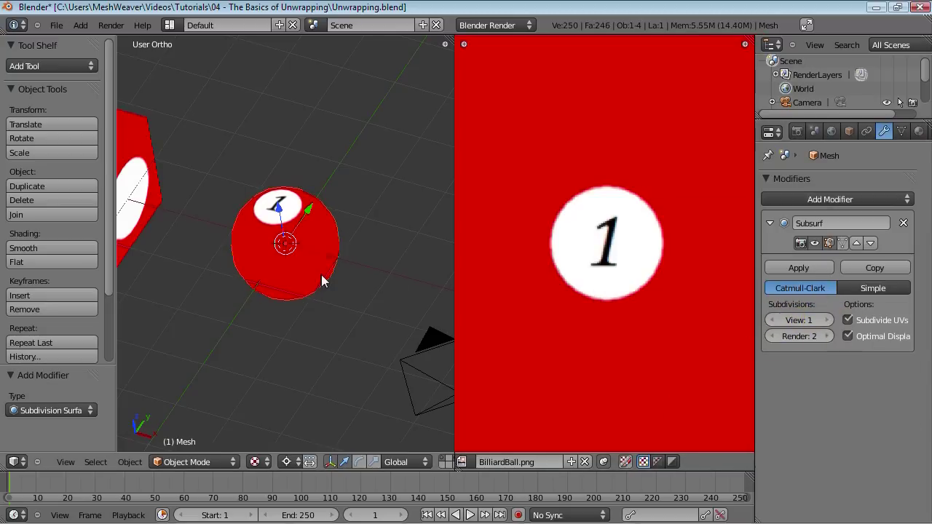
{"action": "scroll", "coordinate": [304, 281], "scroll_direction": "down", "scroll_amount": 4}
{"action": "scroll", "coordinate": [327, 290], "scroll_direction": "up", "scroll_amount": 2}
{"action": "scroll", "coordinate": [327, 290], "scroll_direction": "down", "scroll_amount": 2}
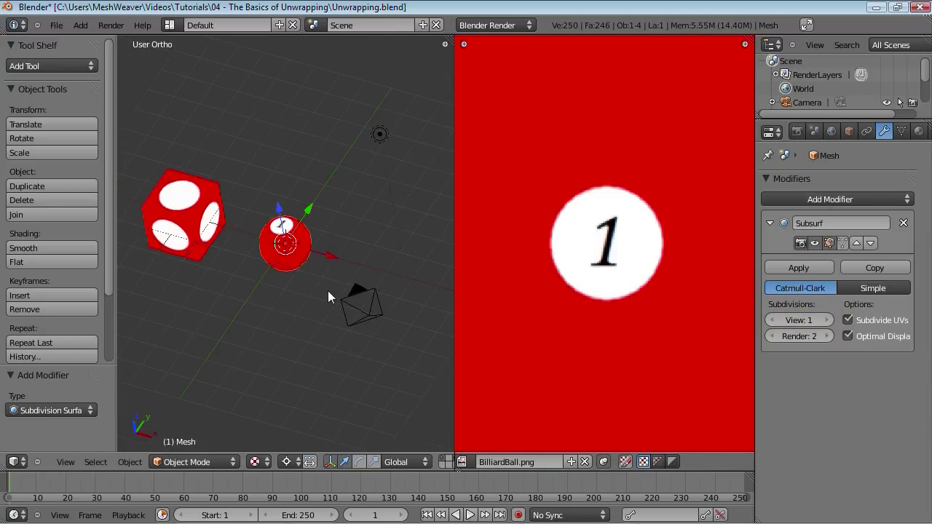
Render a quick test of the smoothed ball beside the spotted cube
{"action": "key", "text": "F12"}
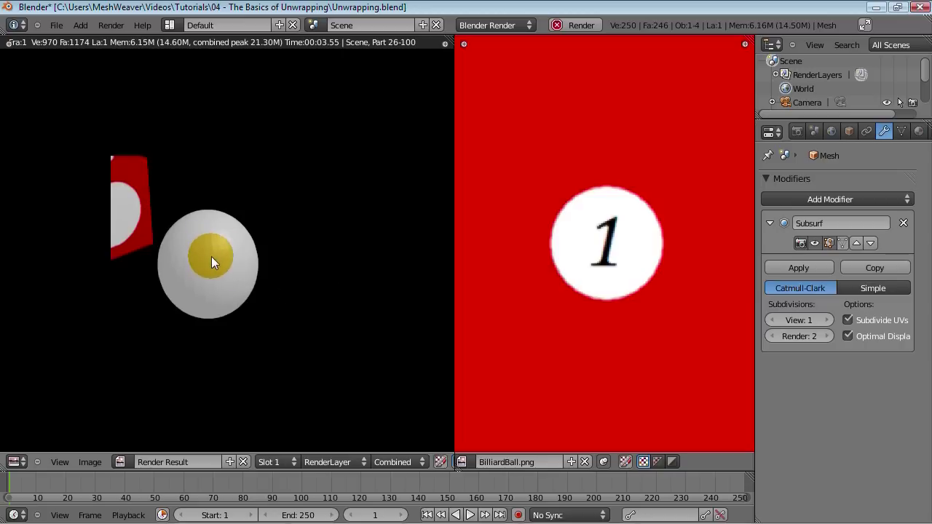
{"action": "key", "text": "Escape"}
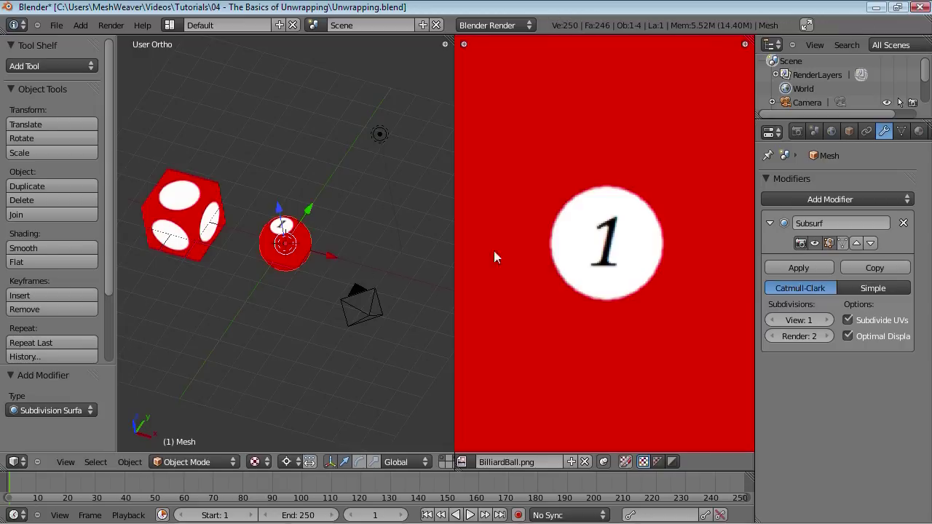
{"action": "left_click", "coordinate": [919, 131]}
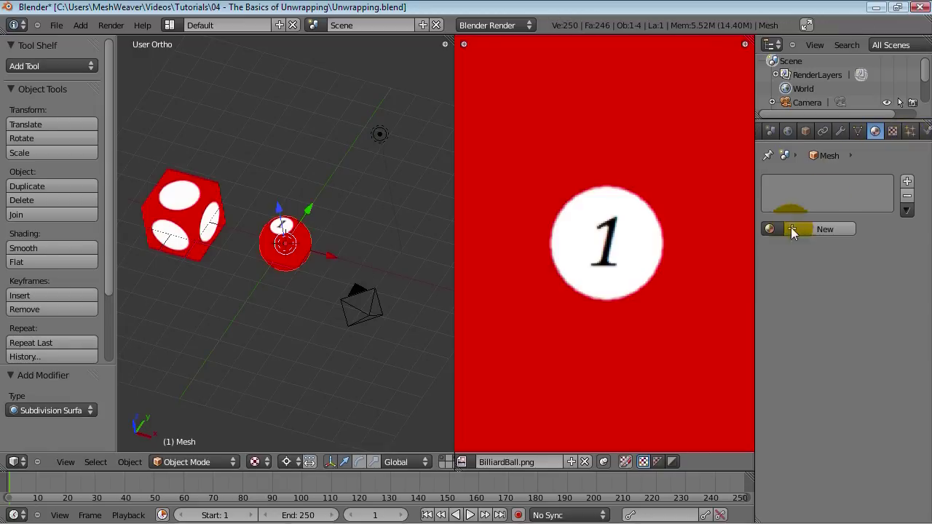
Create a material named 'BilliardBall' with a new texture named 'UV_Texture'
{"action": "left_click", "coordinate": [816, 230]}
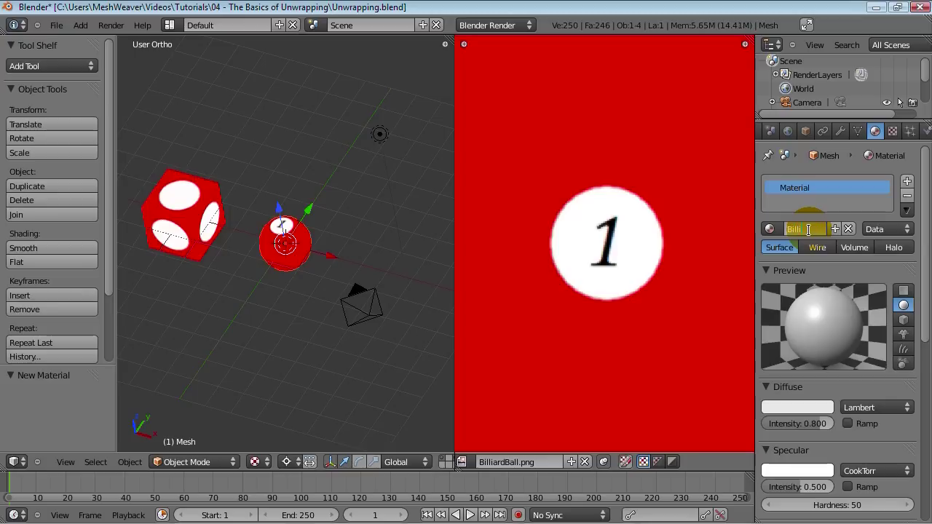
{"action": "left_click", "coordinate": [808, 230]}
{"action": "type", "text": "BilliardBall"}
{"action": "key", "text": "Return"}
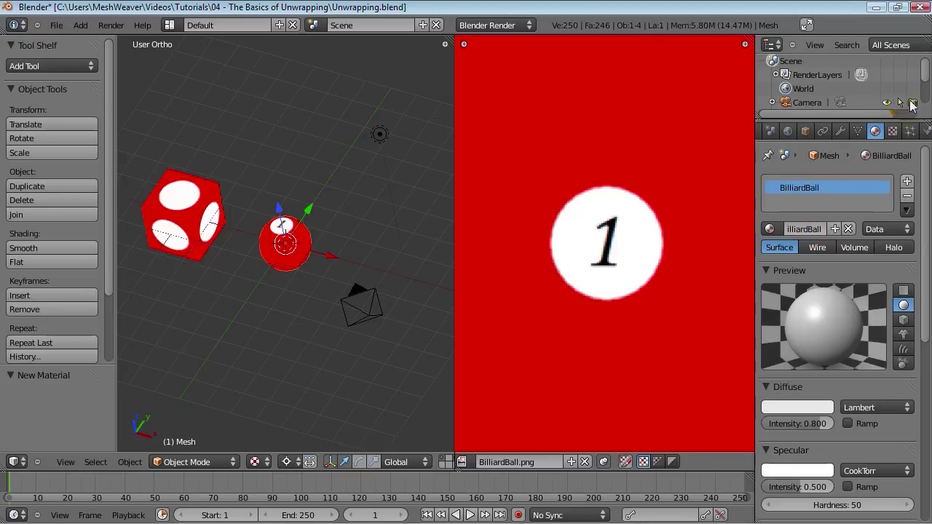
{"action": "left_click", "coordinate": [892, 131]}
{"action": "left_click", "coordinate": [822, 268]}
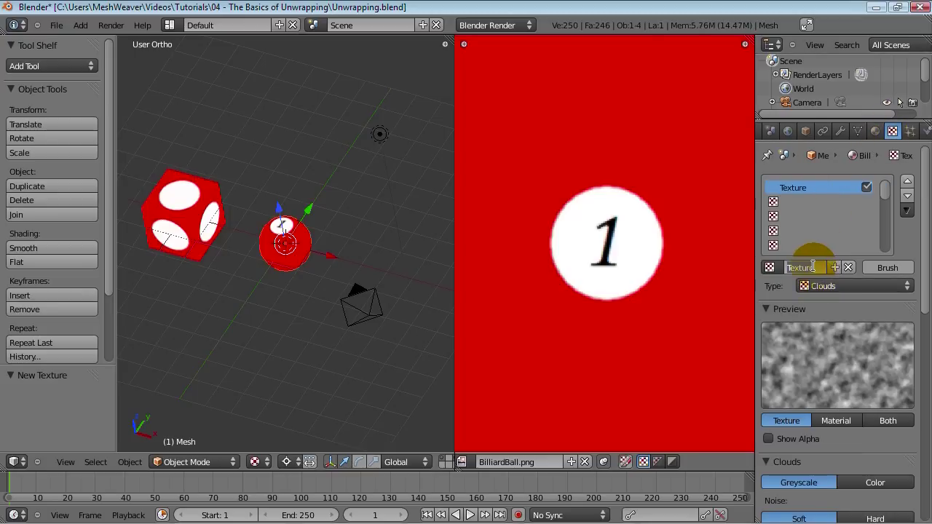
{"action": "type", "text": "UV T"}
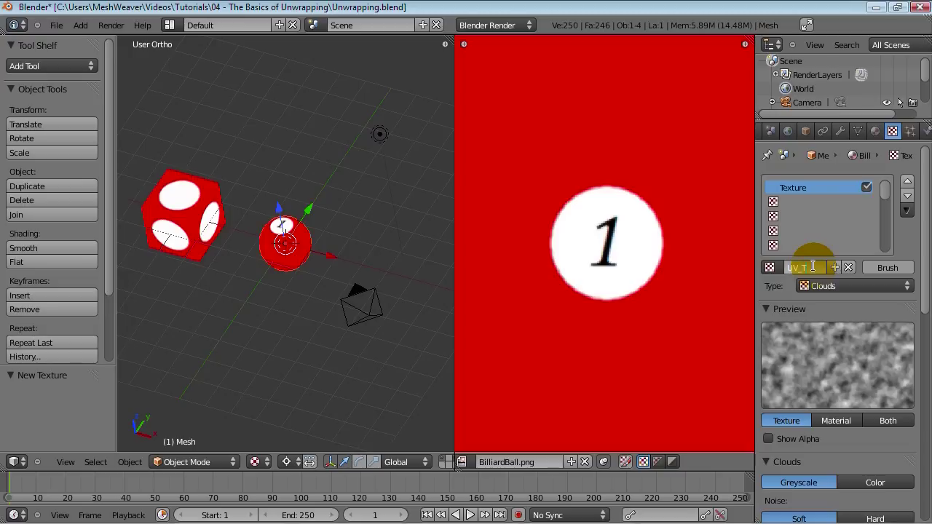
{"action": "type", "text": "V_Texture"}
{"action": "key", "text": "Return"}
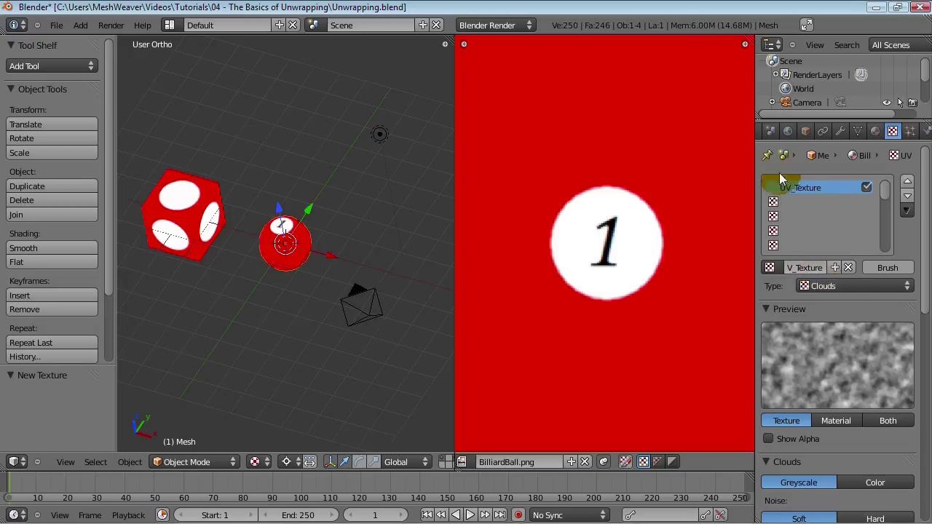
Map the texture through UV coordinates on the UVTex layer and render a test
{"action": "scroll", "coordinate": [849, 391], "scroll_direction": "down", "scroll_amount": 5}
{"action": "scroll", "coordinate": [838, 408], "scroll_direction": "down", "scroll_amount": 8}
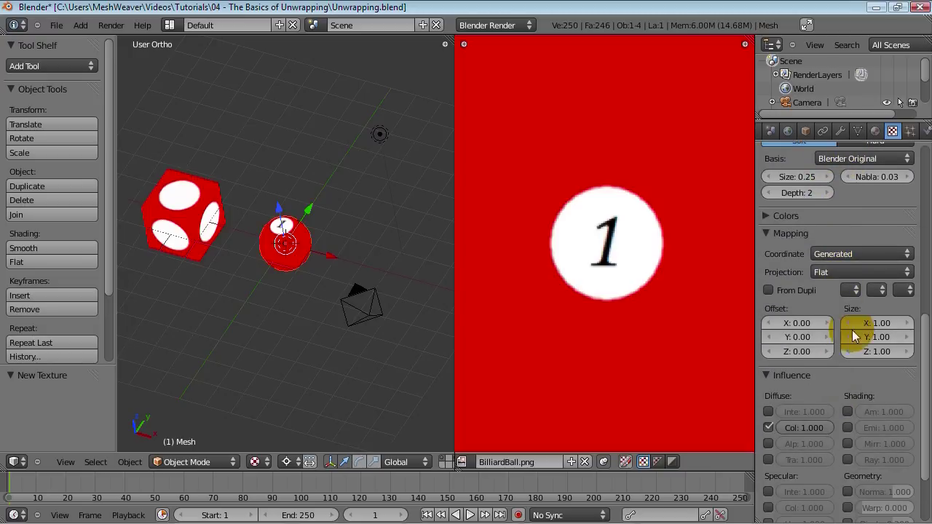
{"action": "left_click", "coordinate": [865, 251]}
{"action": "left_click", "coordinate": [831, 191]}
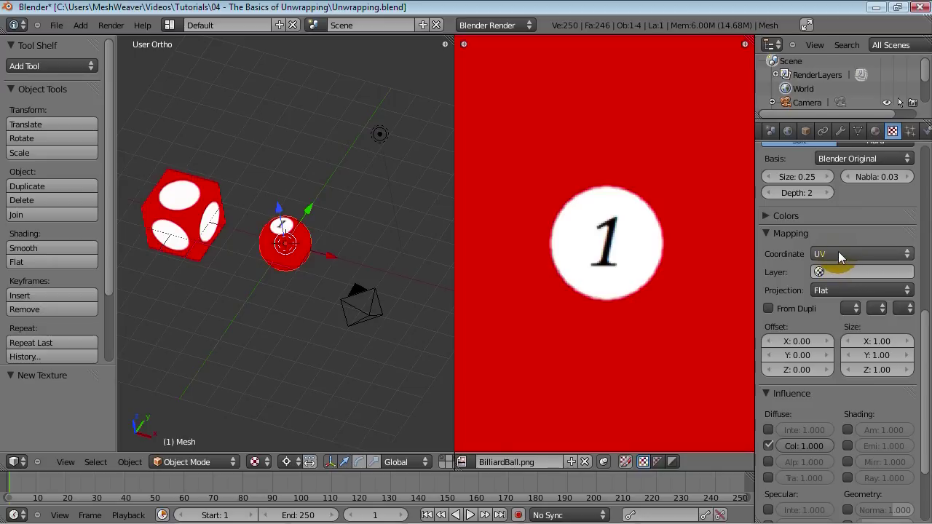
{"action": "left_click", "coordinate": [844, 272]}
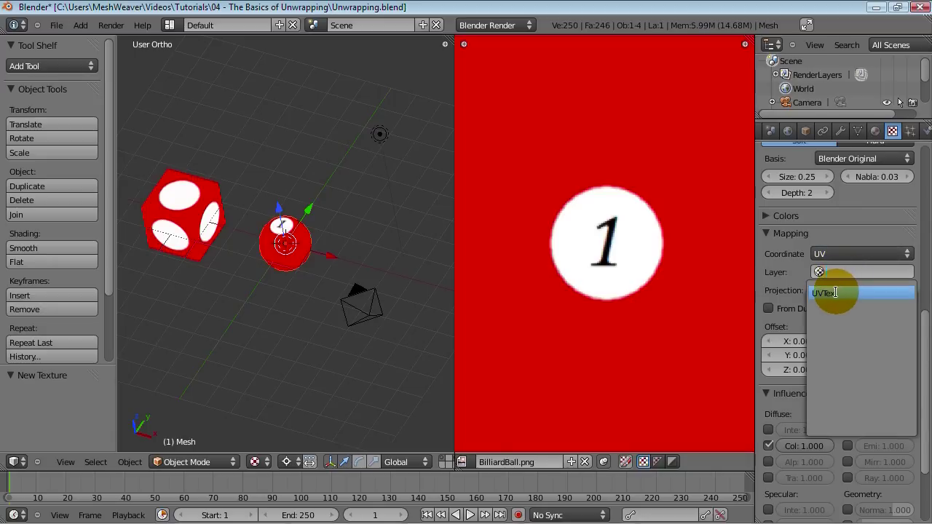
{"action": "left_click", "coordinate": [841, 290]}
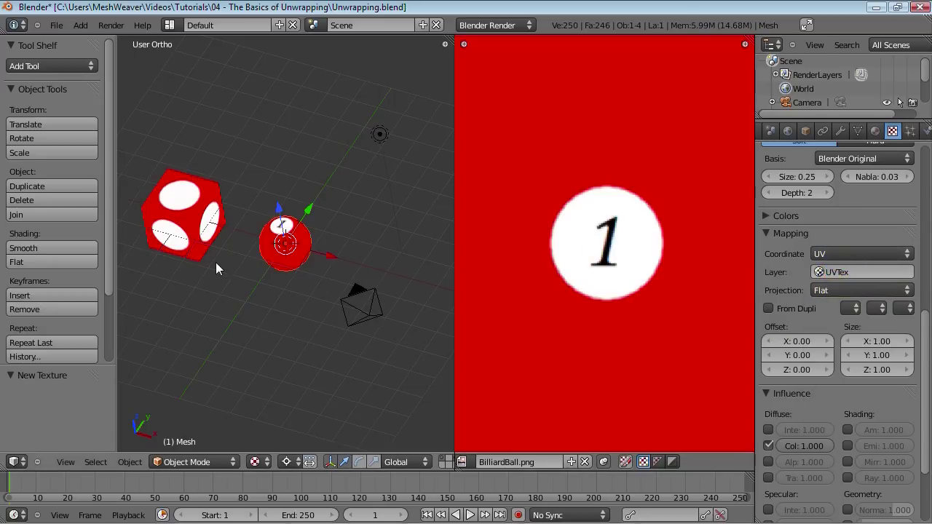
{"action": "key", "text": "F12"}
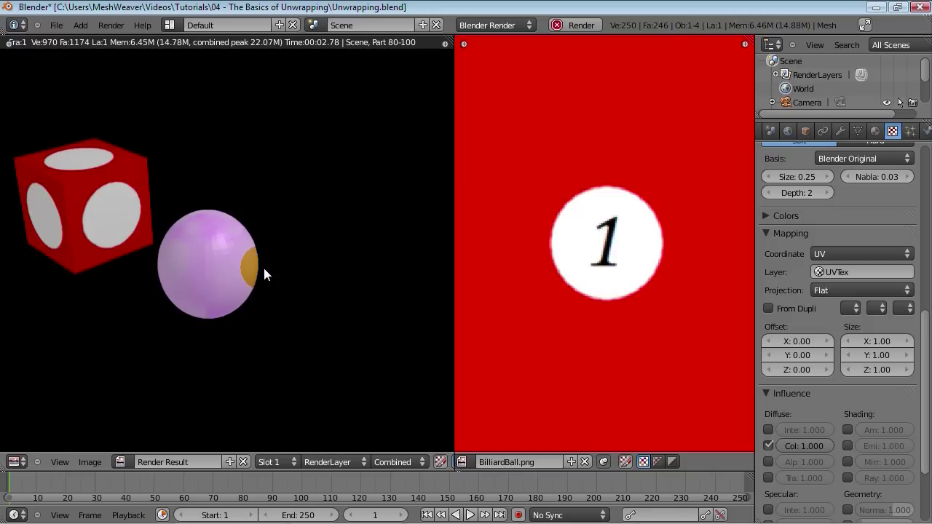
Switch the texture to Image or Movie using BilliardBall.png and render the result
{"action": "key", "text": "Escape"}
{"action": "scroll", "coordinate": [867, 233], "scroll_direction": "up", "scroll_amount": 2}
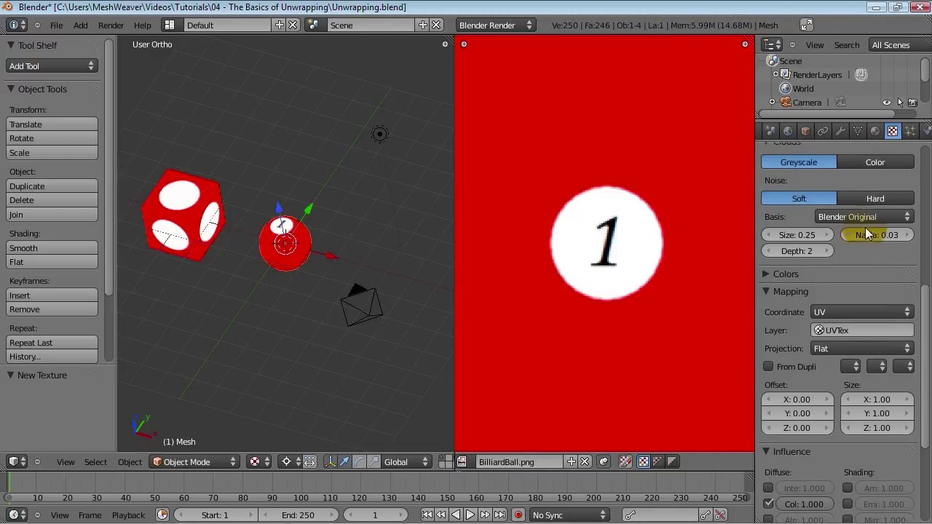
{"action": "scroll", "coordinate": [866, 233], "scroll_direction": "up", "scroll_amount": 9}
{"action": "left_click", "coordinate": [856, 228]}
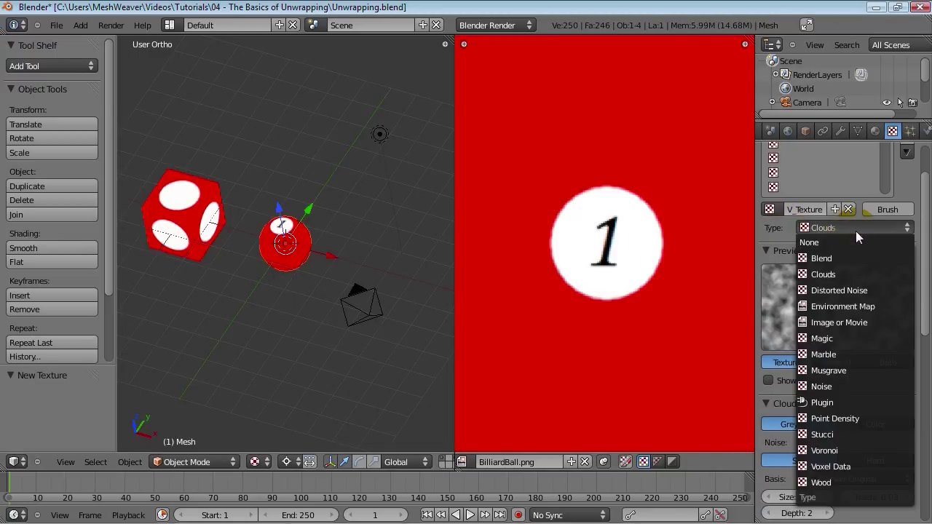
{"action": "left_click", "coordinate": [837, 322]}
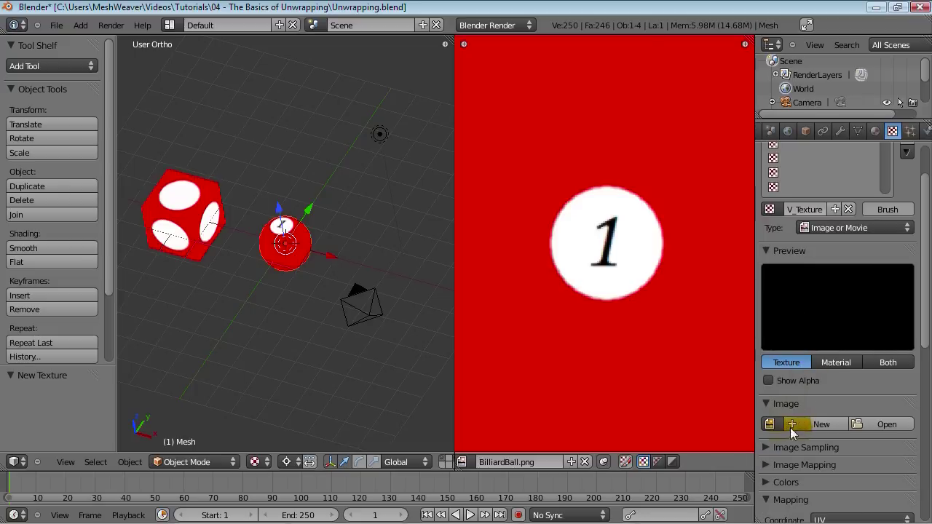
{"action": "left_click", "coordinate": [770, 424]}
{"action": "left_click", "coordinate": [790, 267]}
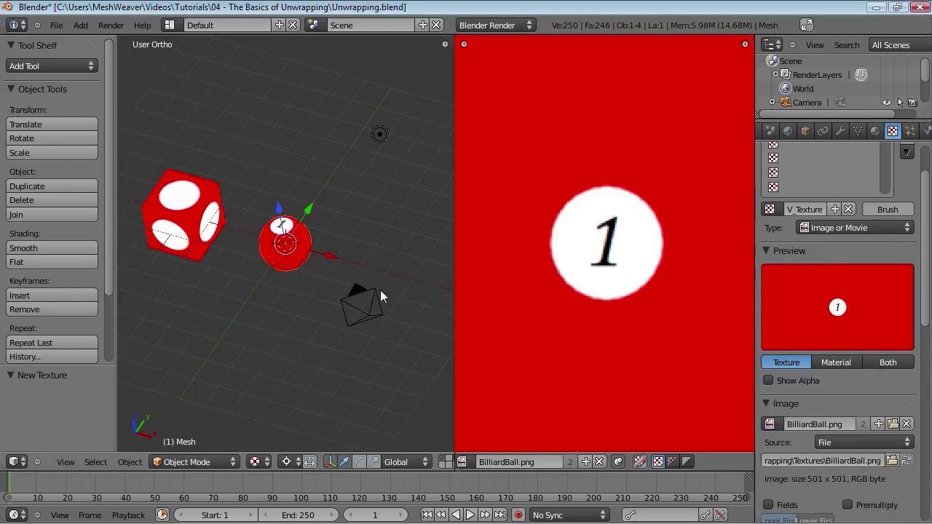
{"action": "key", "text": "F12"}
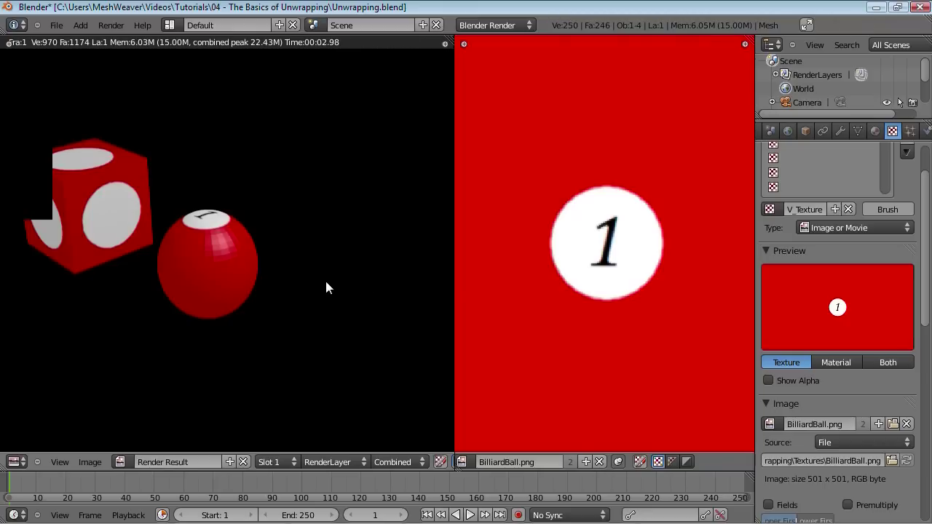
{"action": "key", "text": "Escape"}
Shade the ball smooth and move the ball and cube 2 units along X
{"action": "left_click", "coordinate": [63, 250]}
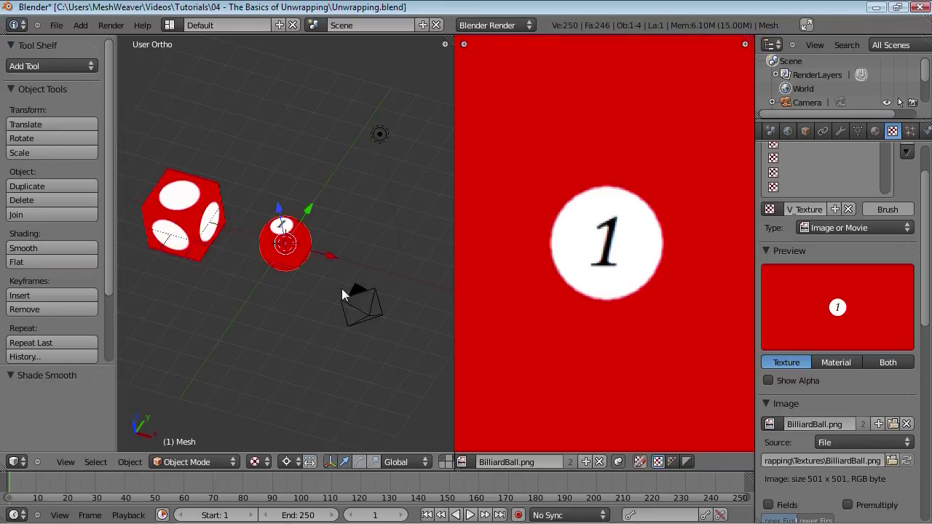
{"action": "left_click", "coordinate": [368, 315]}
{"action": "right_click", "coordinate": [287, 251]}
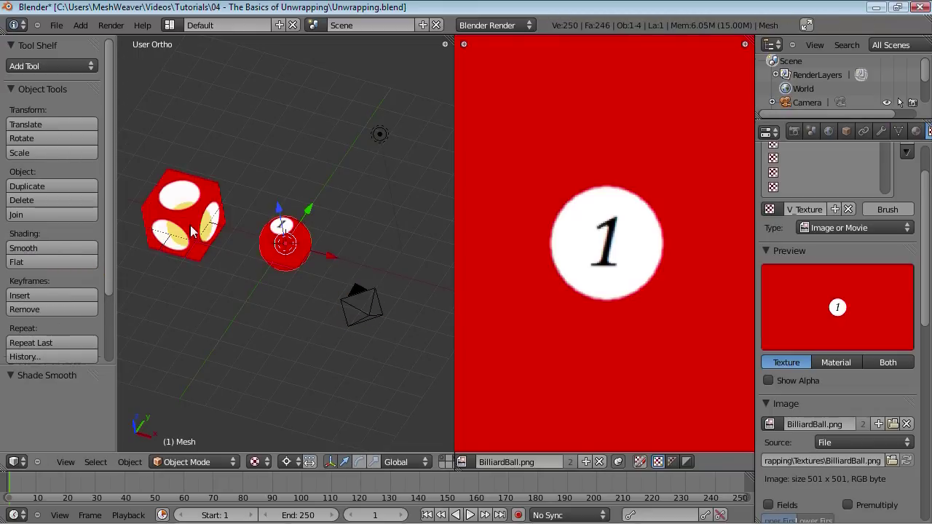
{"action": "right_click", "coordinate": [190, 225], "text": "shift"}
{"action": "key", "text": "g"}
{"action": "key", "text": "x"}
{"action": "key", "text": "2"}
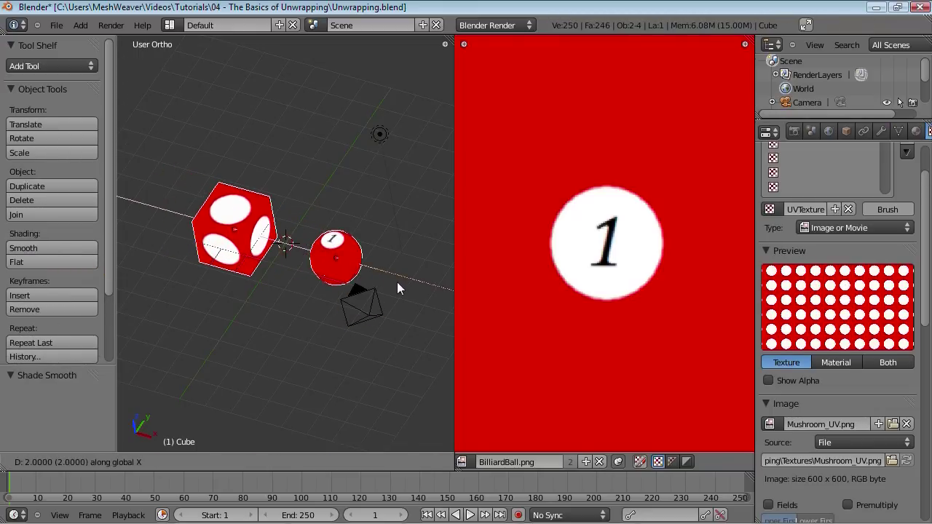
{"action": "key", "text": "Return"}
Add an Empty and give the camera a Track To constraint aimed at it
{"action": "right_click", "coordinate": [369, 317]}
{"action": "key", "text": "shift+a"}
{"action": "left_click", "coordinate": [292, 411]}
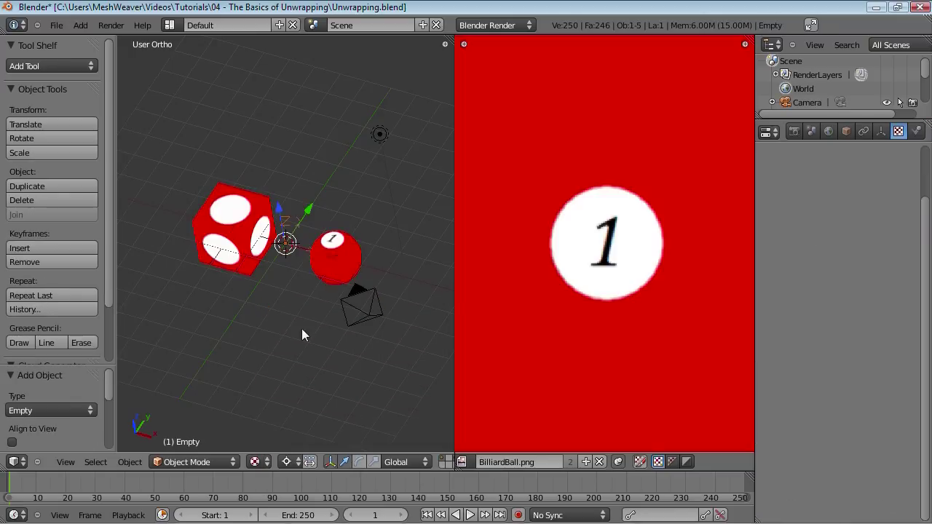
{"action": "right_click", "coordinate": [347, 318]}
{"action": "right_click", "coordinate": [295, 245], "text": "shift"}
{"action": "key", "text": "ctrl+t"}
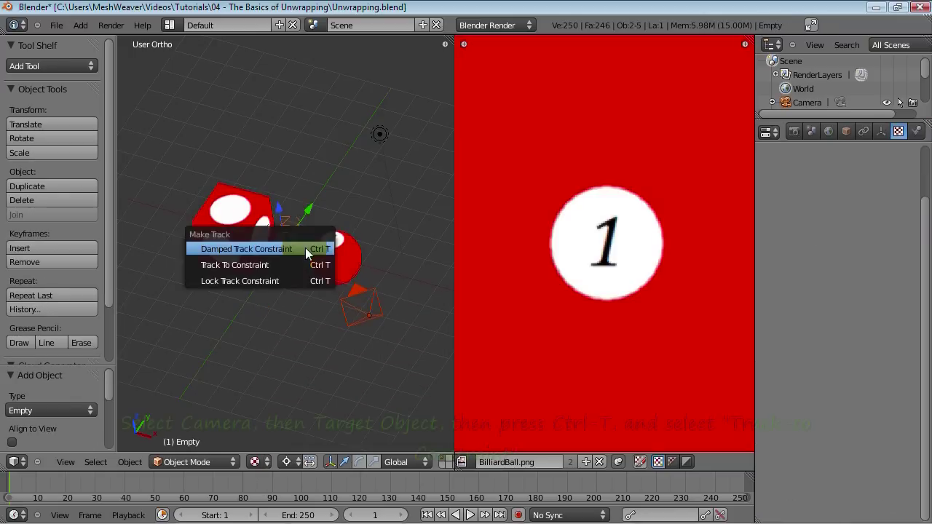
{"action": "left_click", "coordinate": [289, 263]}
Reposition the camera beside the cube, view through it, and render the final image
{"action": "right_click_drag", "start_coordinate": [380, 318], "coordinate": [203, 321]}
{"action": "key", "text": "KP_0"}
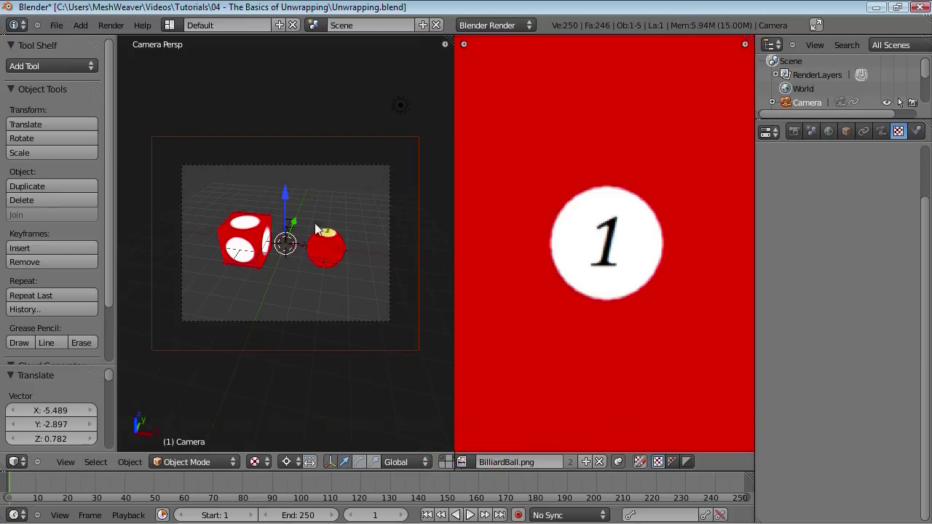
{"action": "key", "text": "Home"}
{"action": "key", "text": "F12"}
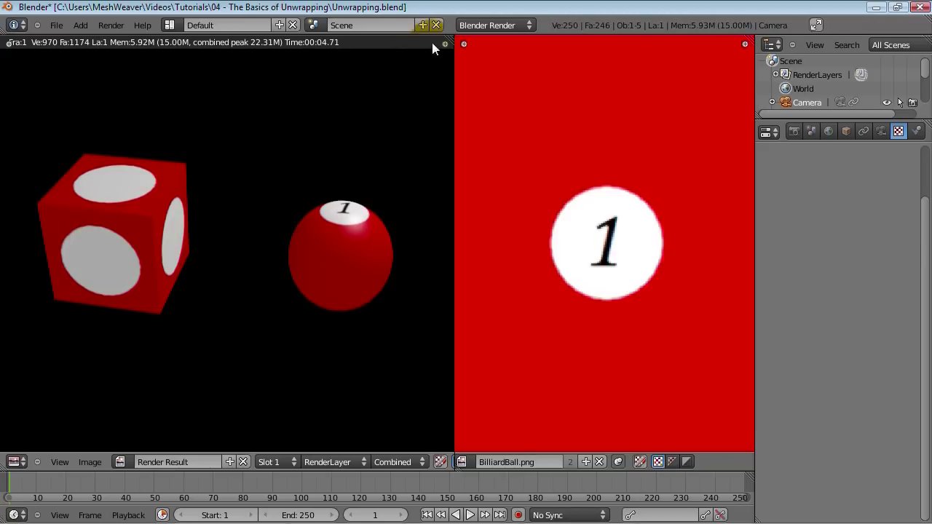
Let the finished render fill the whole work area and show the Render settings
{"action": "left_click_drag", "start_coordinate": [445, 44], "coordinate": [495, 87]}
{"action": "scroll", "coordinate": [509, 218], "scroll_direction": "up", "scroll_amount": 1}
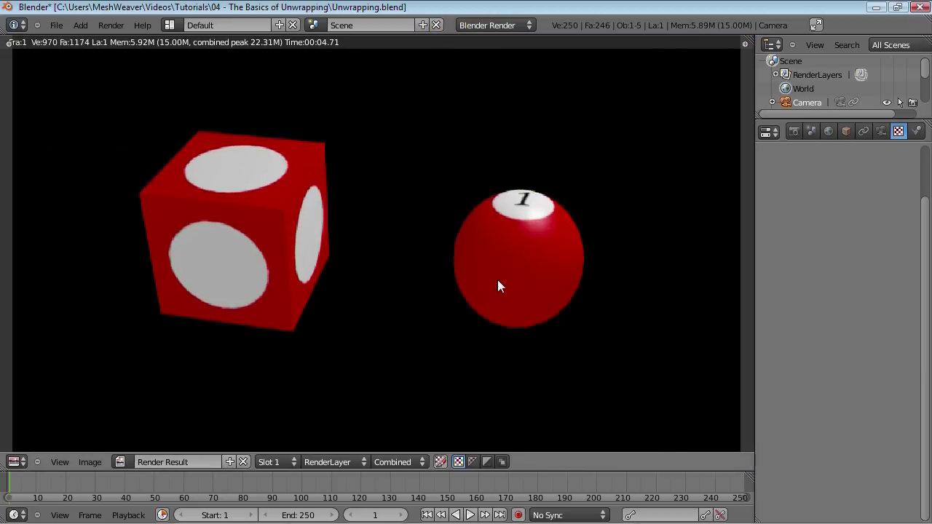
{"action": "scroll", "coordinate": [498, 281], "scroll_direction": "down", "scroll_amount": 1}
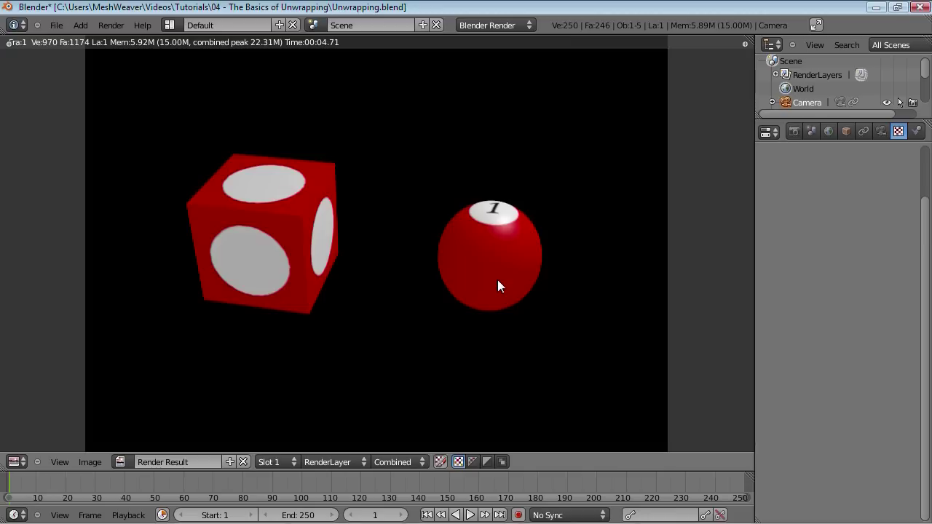
{"action": "left_click_drag", "start_coordinate": [928, 255], "coordinate": [926, 177]}
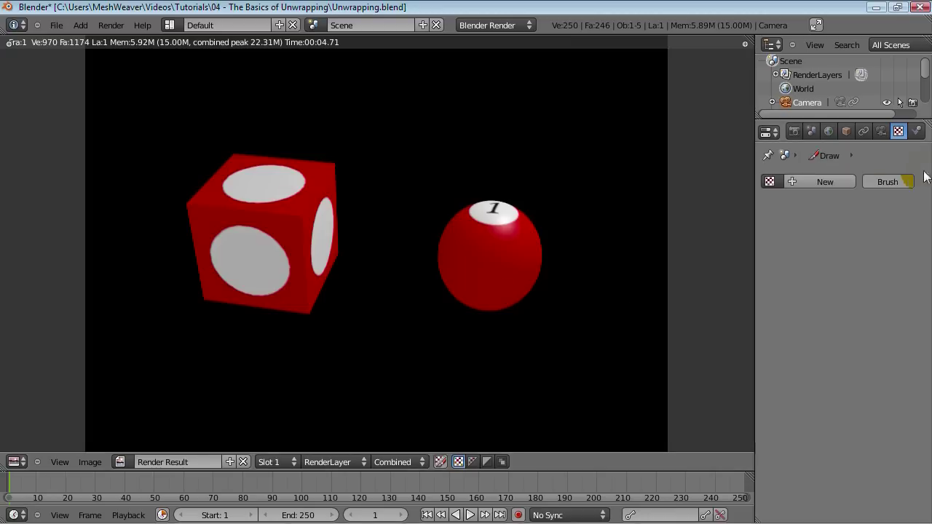
{"action": "left_click", "coordinate": [794, 131]}
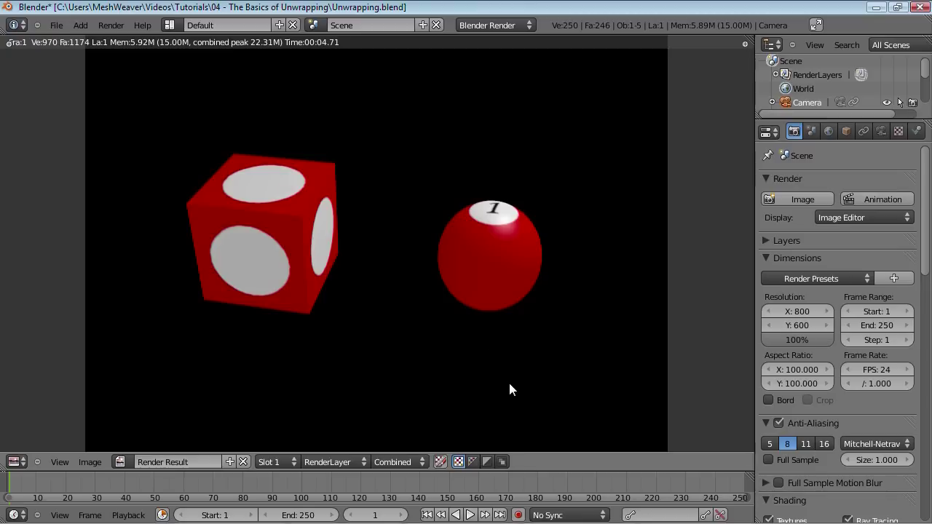
Bring Audacity and the CamStudio recorder window to the front
{"action": "mouse_move", "coordinate": [507, 518]}
{"action": "left_click", "coordinate": [535, 493]}
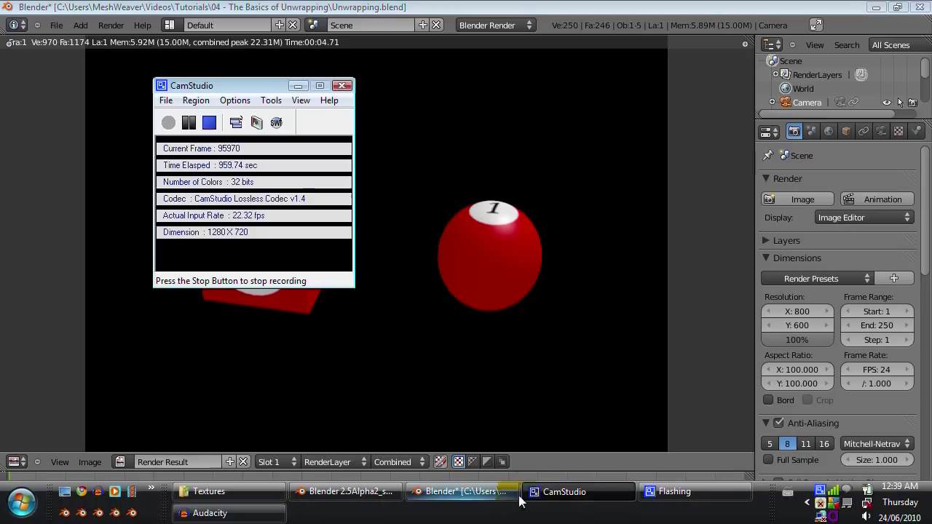
{"action": "left_click", "coordinate": [260, 512]}
{"action": "left_click", "coordinate": [537, 493]}
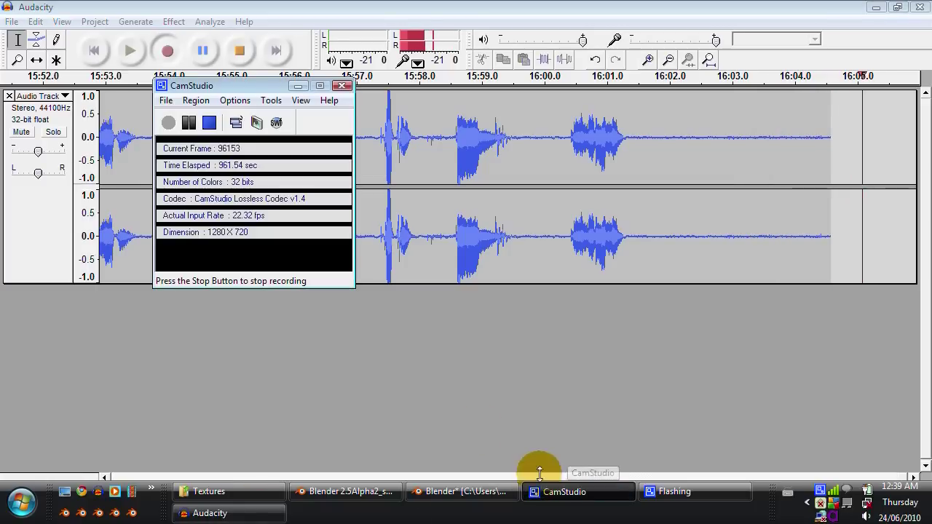